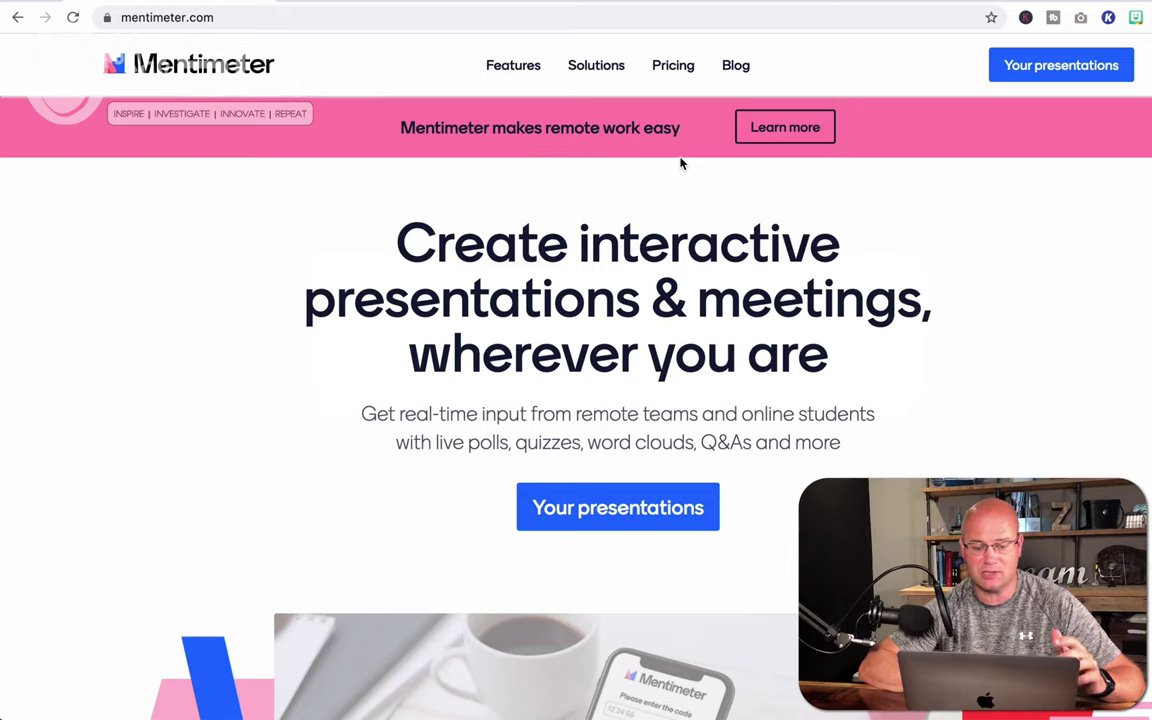
- Look over the Mentimeter home page's introduction to interactive presentations and meetings
{"action": "scroll", "coordinate": [680, 163], "scroll_direction": "down", "scroll_amount": 2}
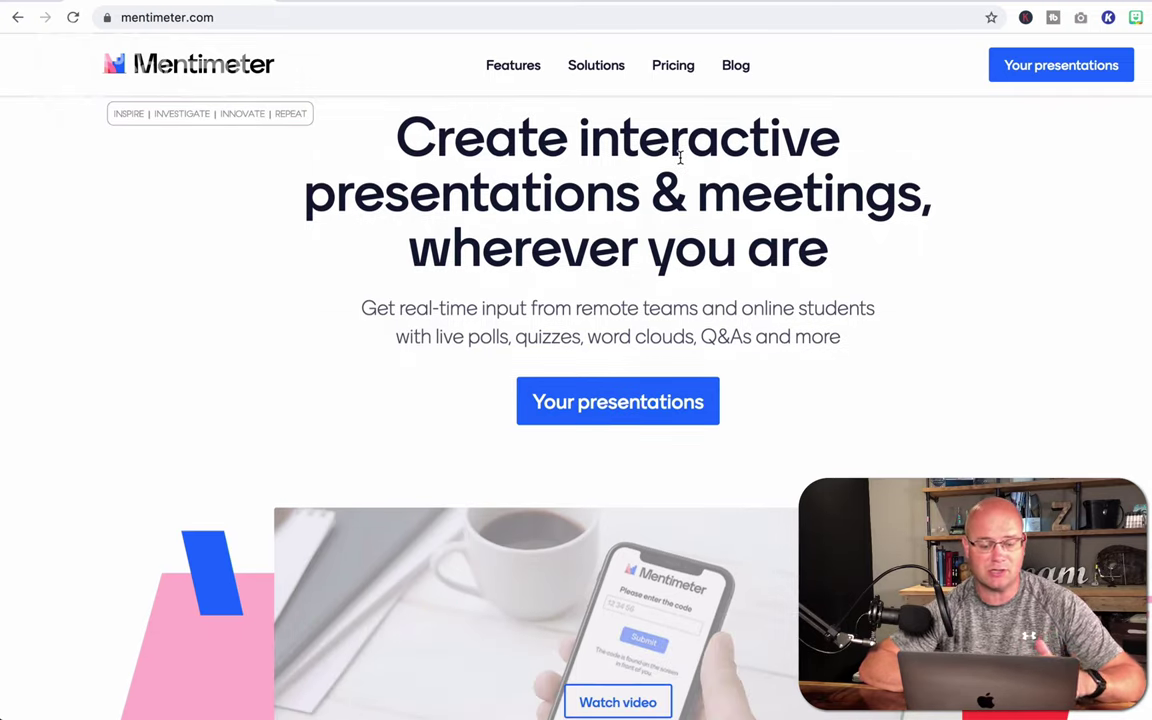
{"action": "scroll", "coordinate": [680, 160], "scroll_direction": "down", "scroll_amount": 7}
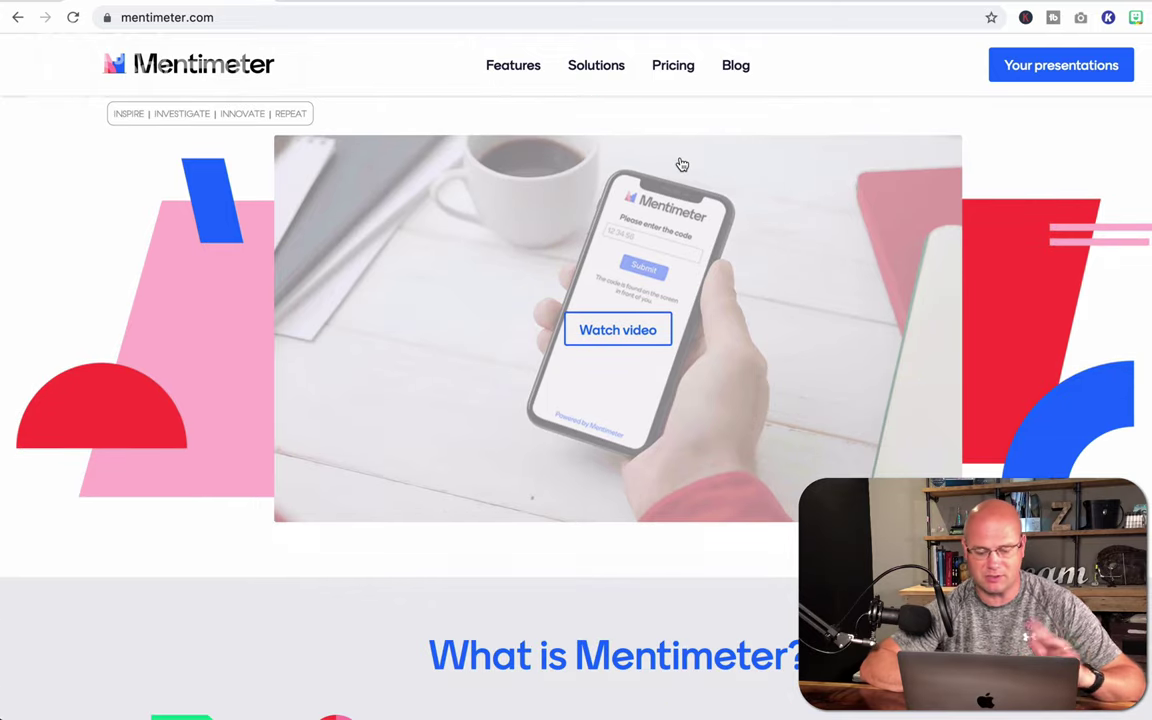
{"action": "scroll", "coordinate": [681, 164], "scroll_direction": "down", "scroll_amount": 10}
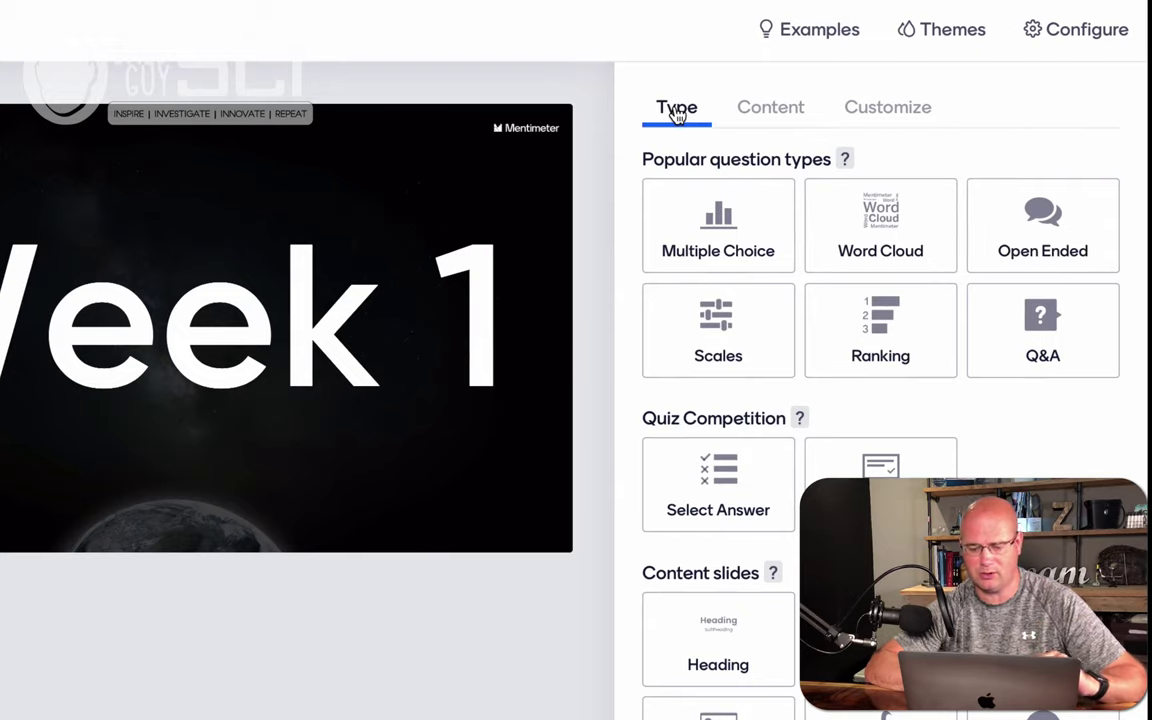
- Review the available slide types in the Week1-2020 presentation, including BIG, and open the Heading slide in position 2
{"action": "scroll", "coordinate": [1082, 450], "scroll_direction": "down", "scroll_amount": 3}
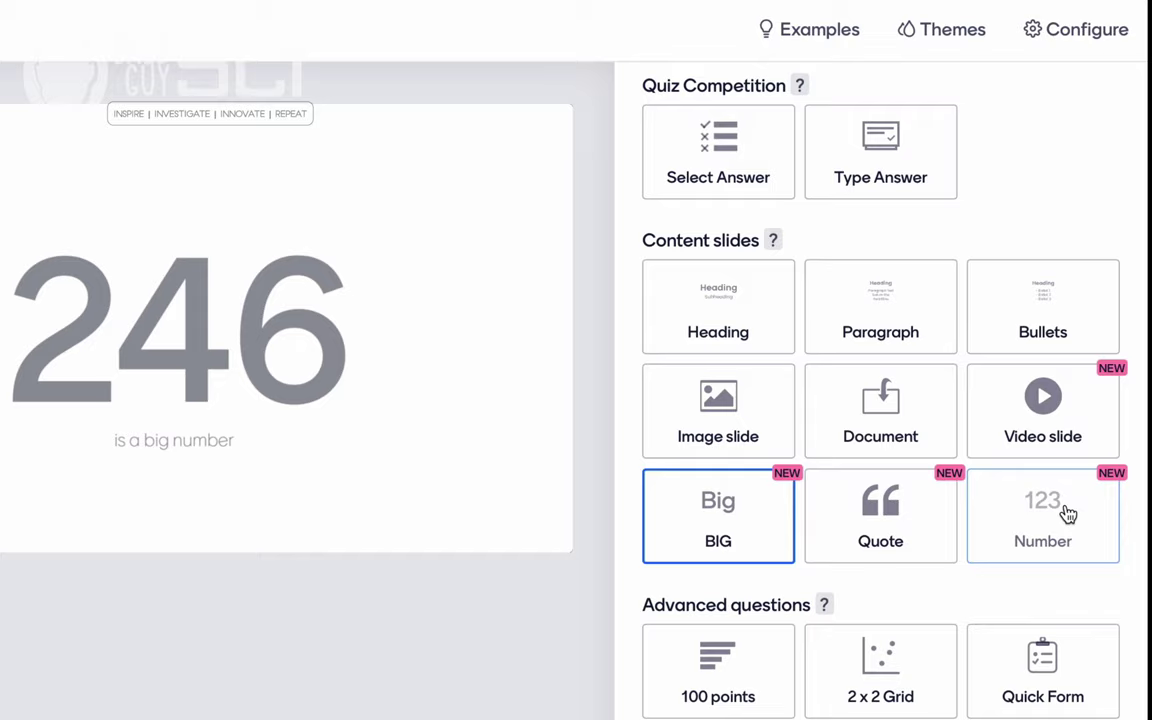
{"action": "left_click", "coordinate": [733, 537]}
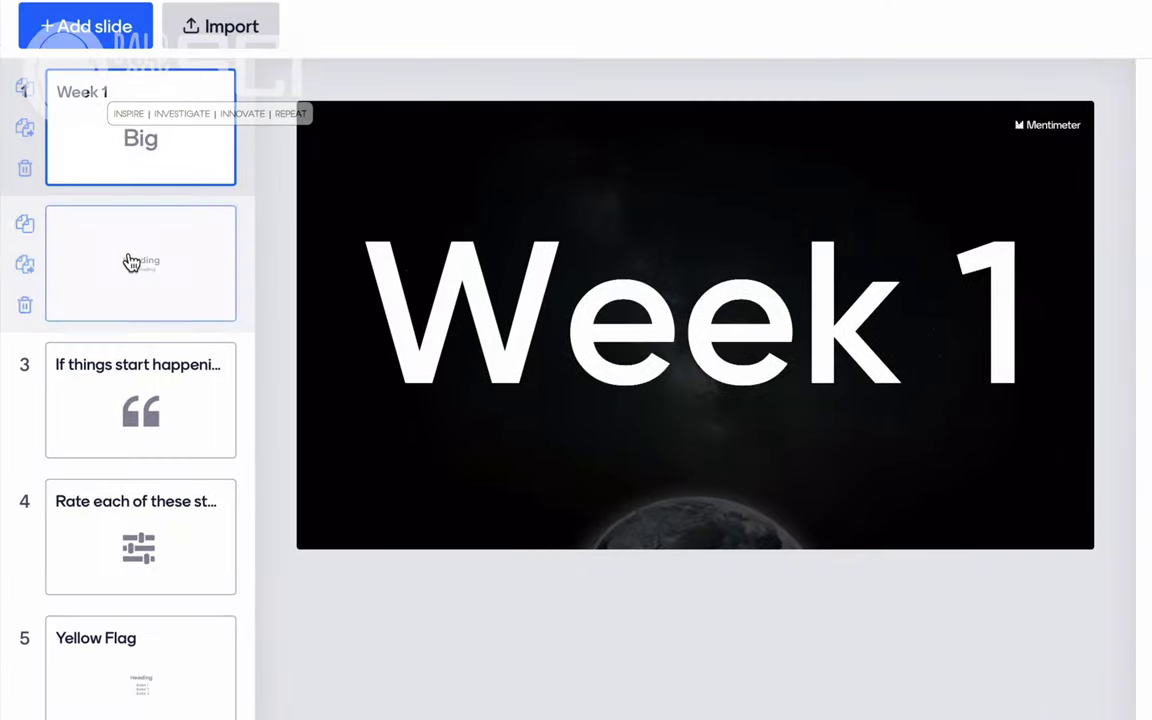
{"action": "left_click", "coordinate": [131, 262]}
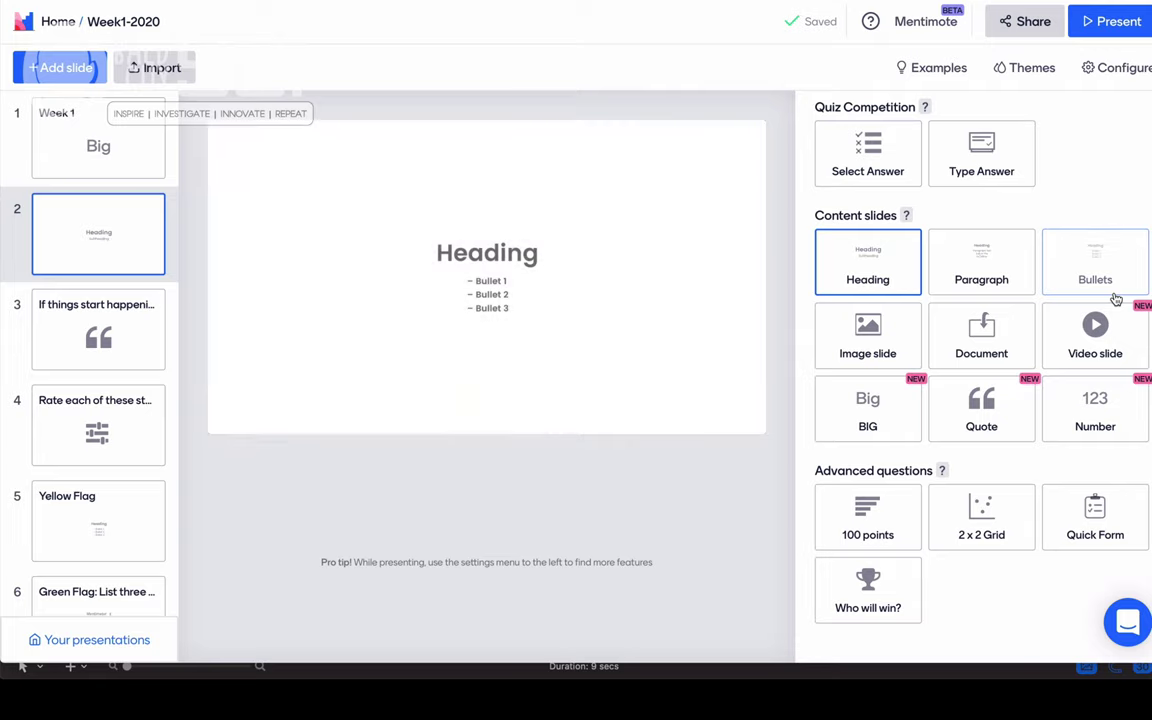
{"action": "left_click", "coordinate": [80, 261]}
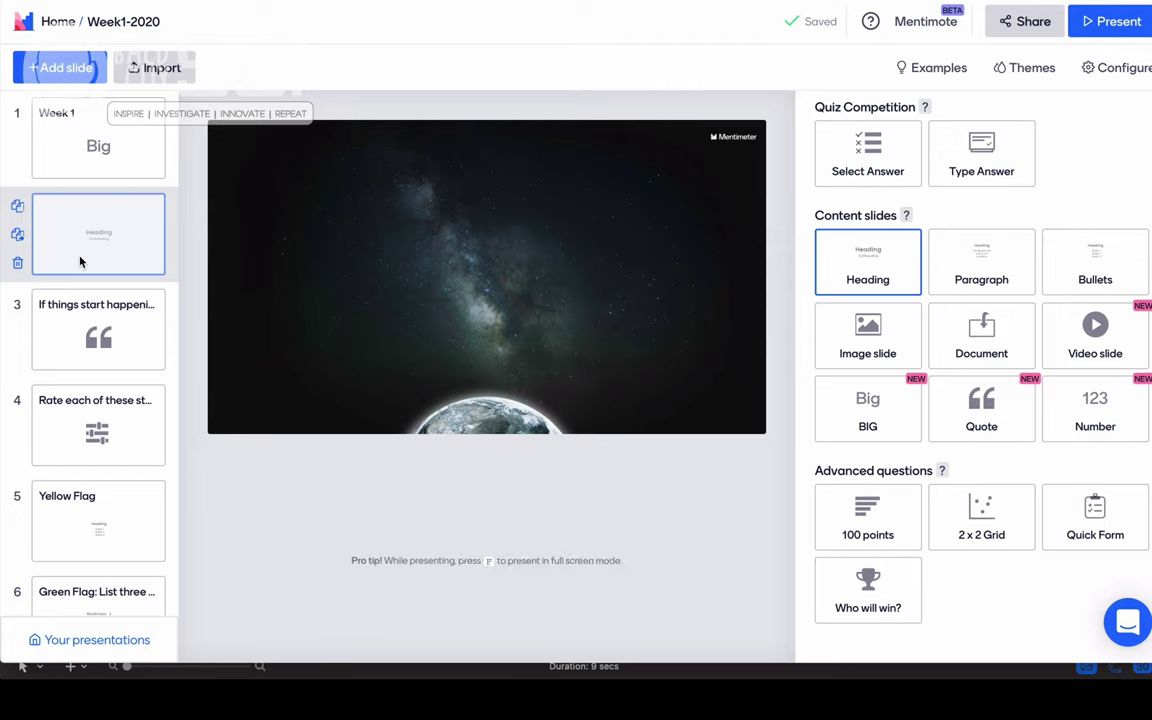
- Open the Dr. Seuss quote slide and toggle its question-mark audience reaction
{"action": "left_click", "coordinate": [84, 316]}
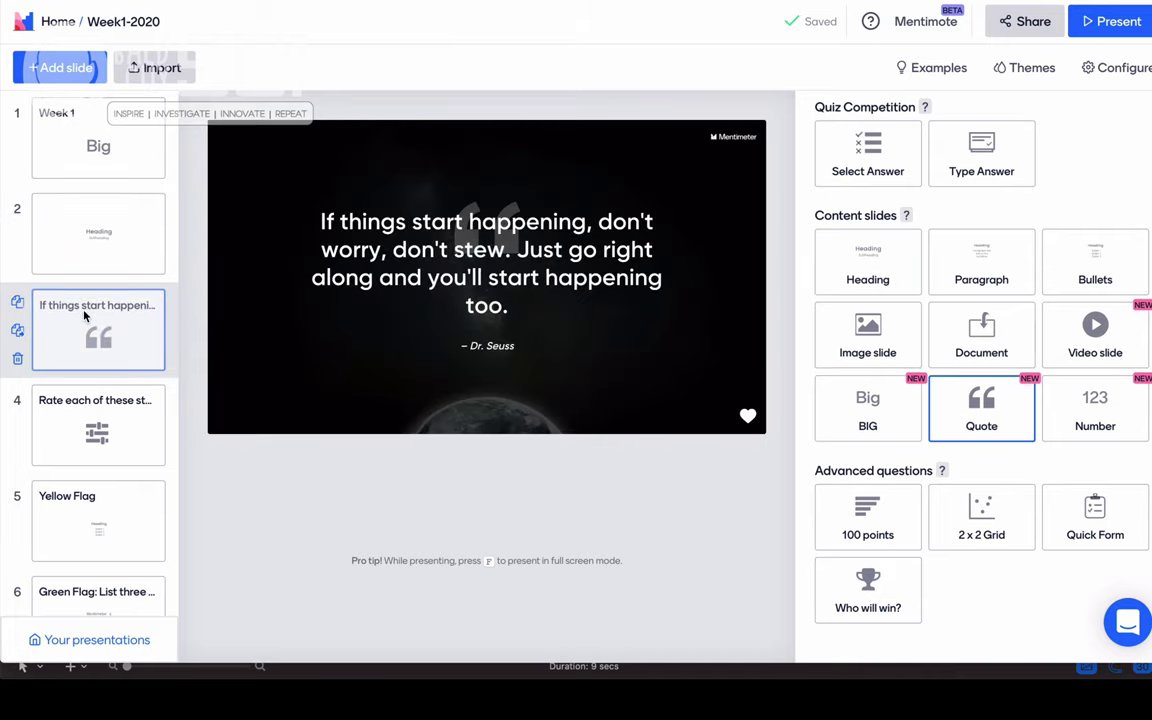
{"action": "left_click", "coordinate": [872, 430]}
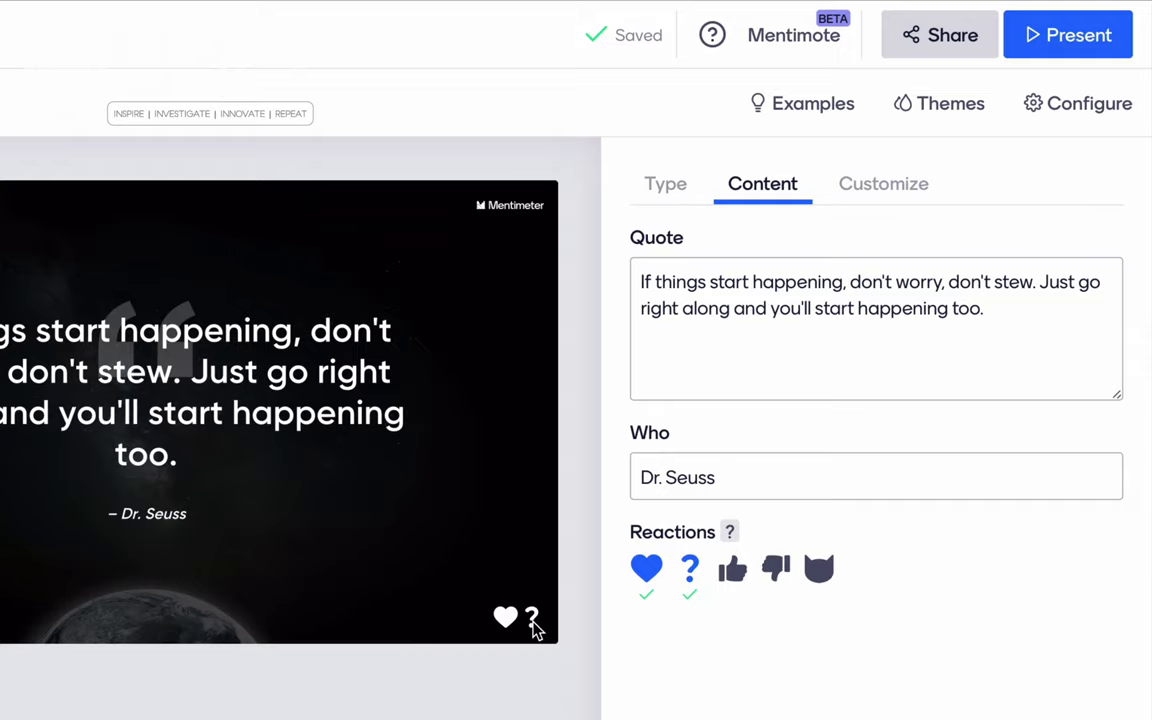
{"action": "left_click", "coordinate": [686, 572]}
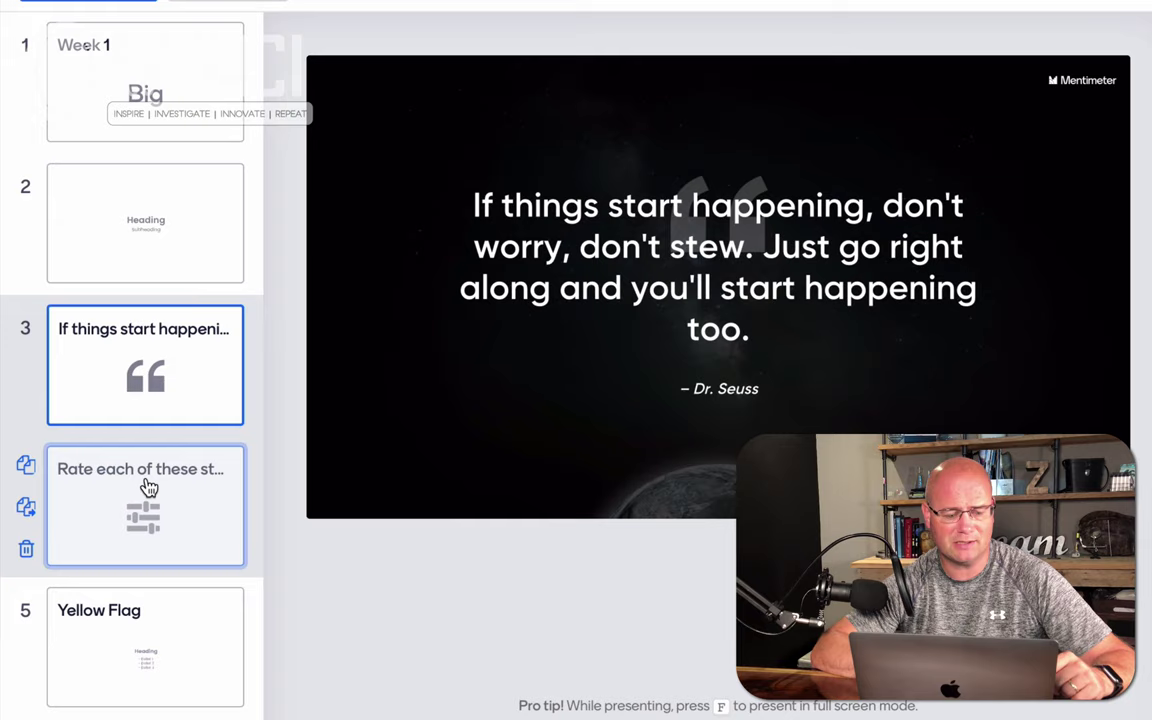
- Open the "Rate each of these statements" scales slide and examine its customization settings and the example slides library
{"action": "left_click", "coordinate": [147, 484]}
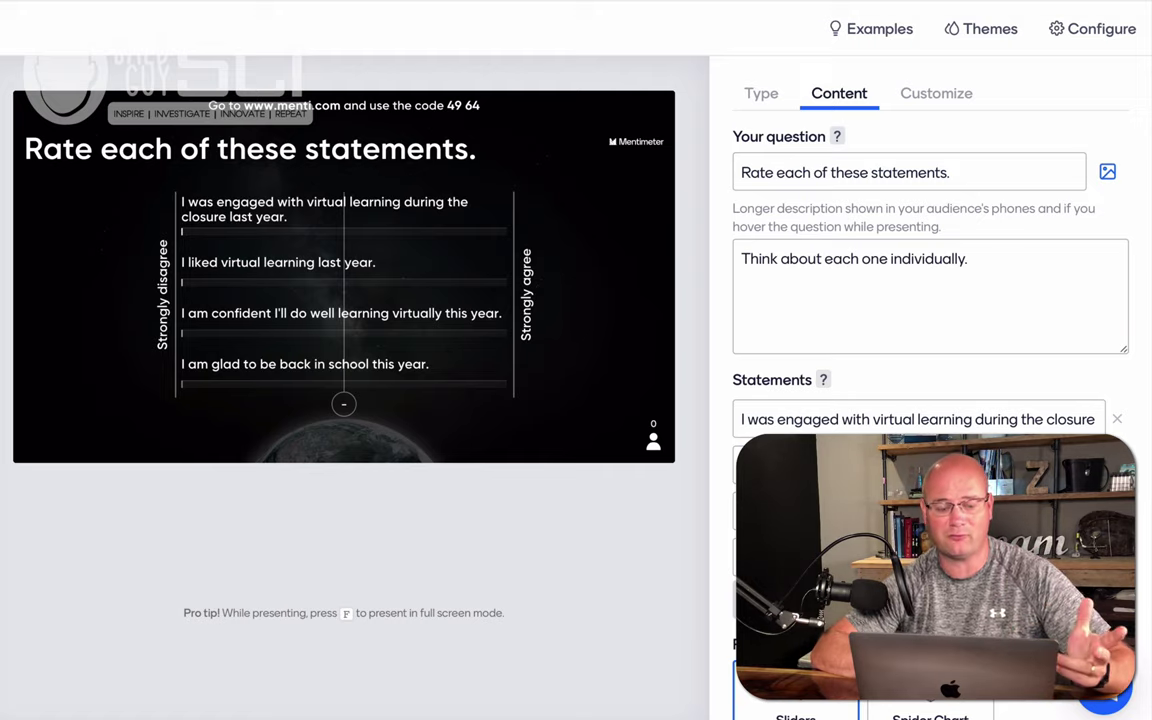
{"action": "mouse_move", "coordinate": [250, 106]}
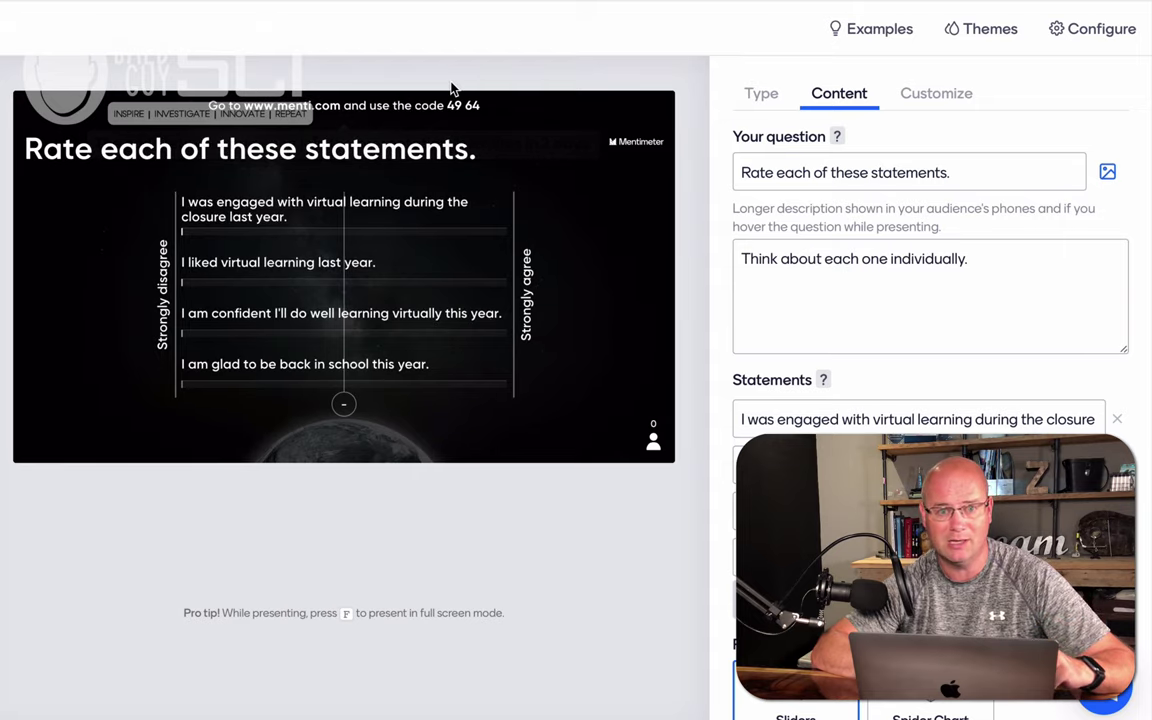
{"action": "left_click", "coordinate": [921, 108]}
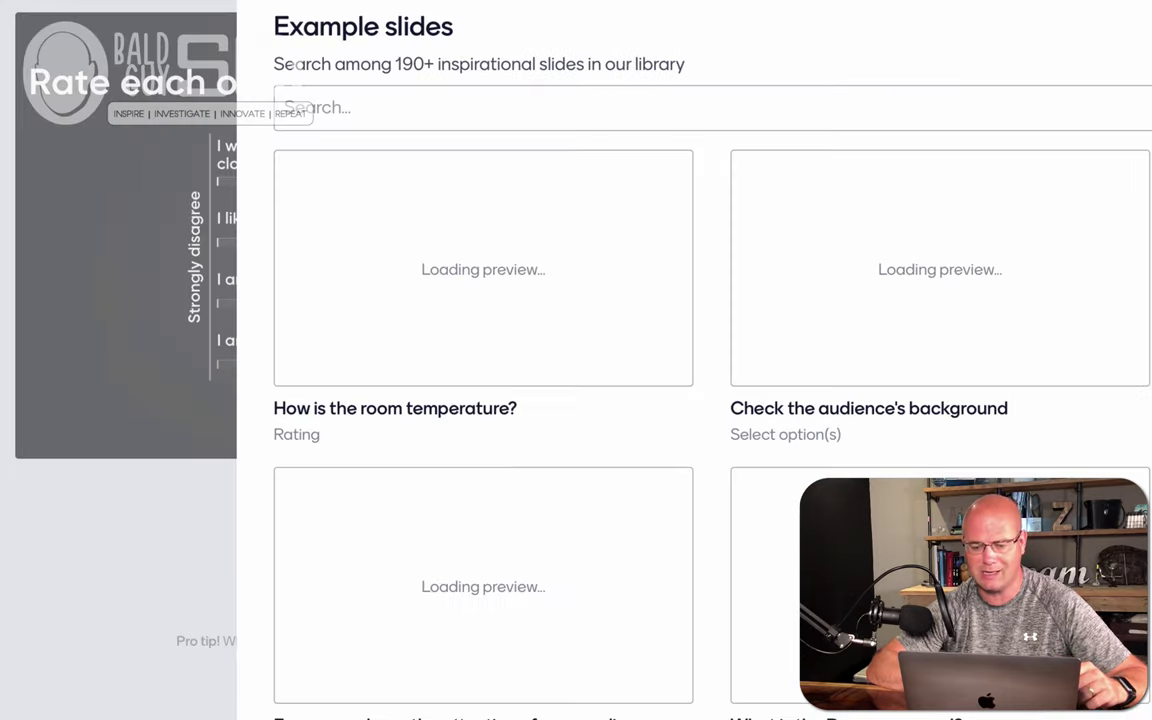
{"action": "left_click", "coordinate": [69, 486]}
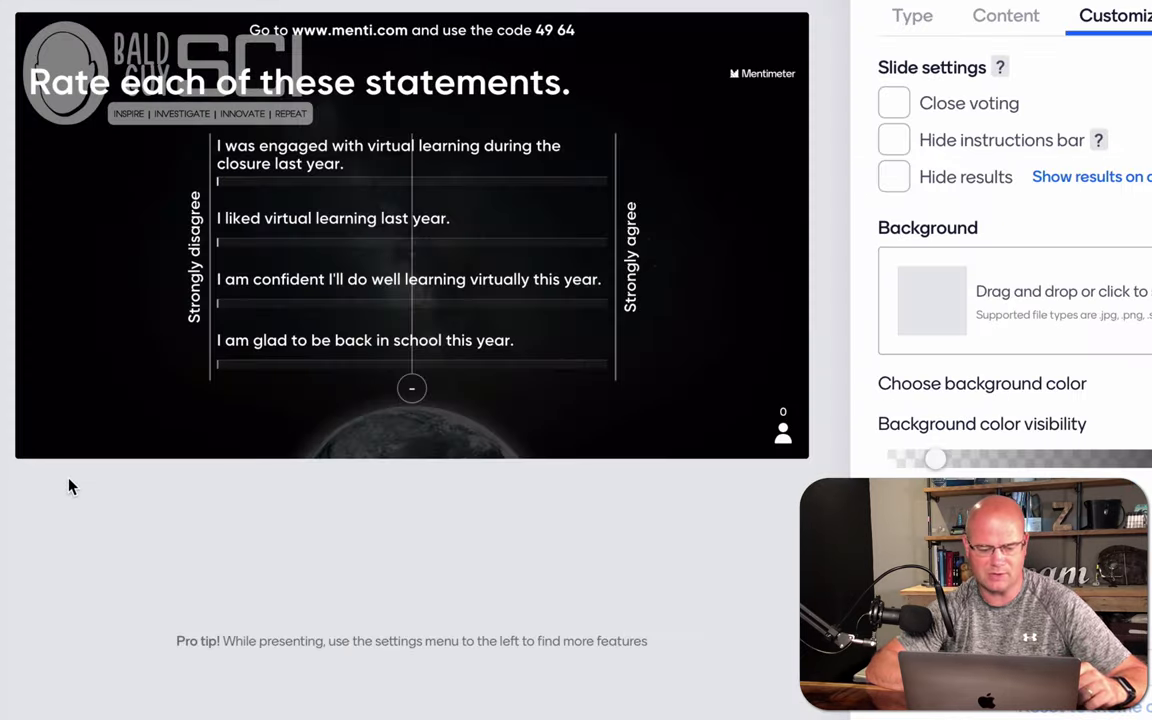
- Move the statement "I am glad to be back in school this year." to the first place in the scales slide's statements
{"action": "left_click", "coordinate": [906, 30]}
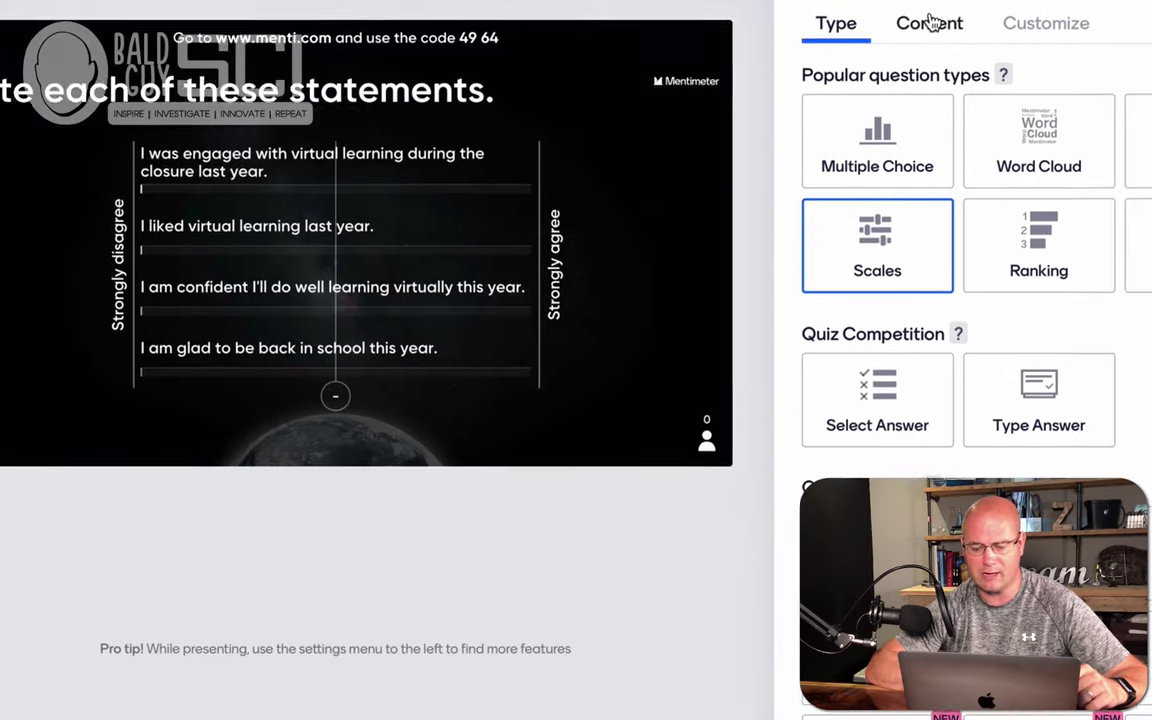
{"action": "left_click", "coordinate": [930, 22]}
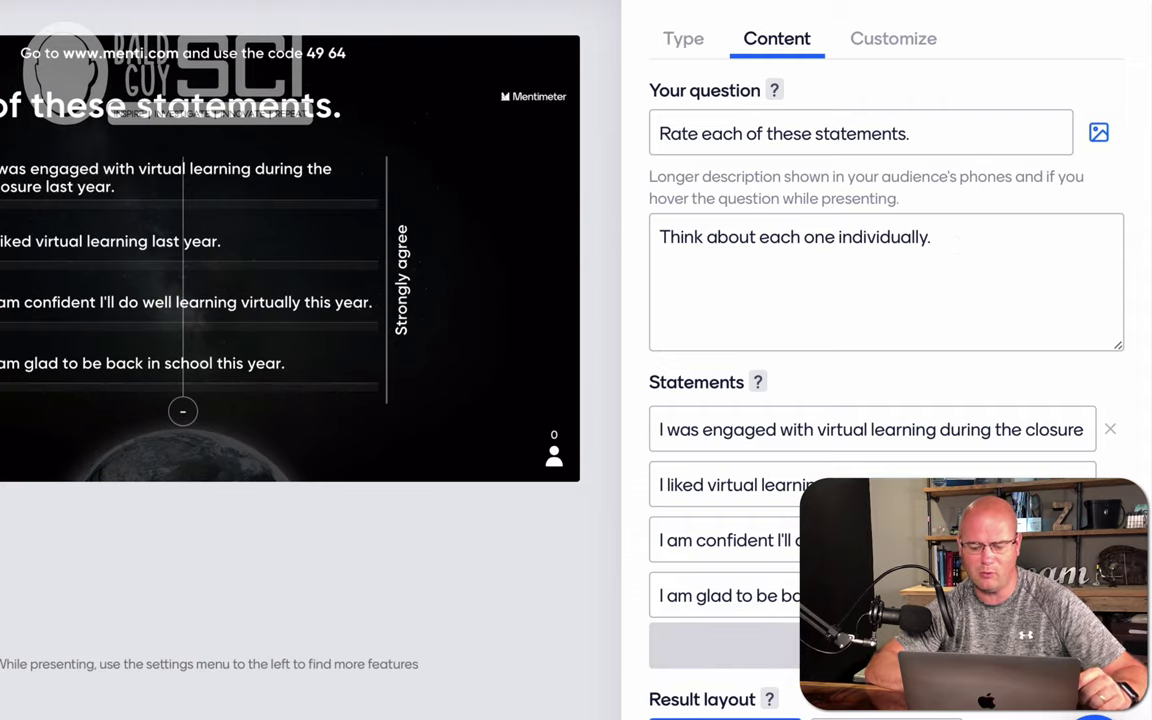
{"action": "scroll", "coordinate": [635, 651], "scroll_direction": "down", "scroll_amount": 2}
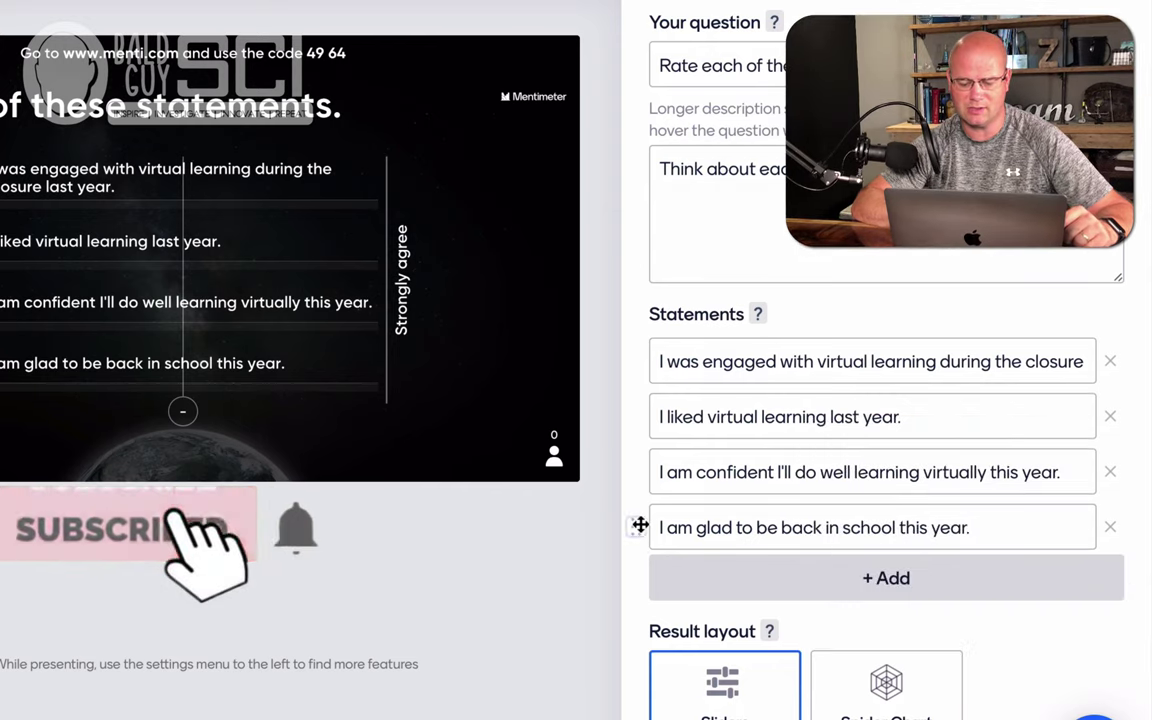
{"action": "left_click_drag", "start_coordinate": [640, 525], "coordinate": [647, 359]}
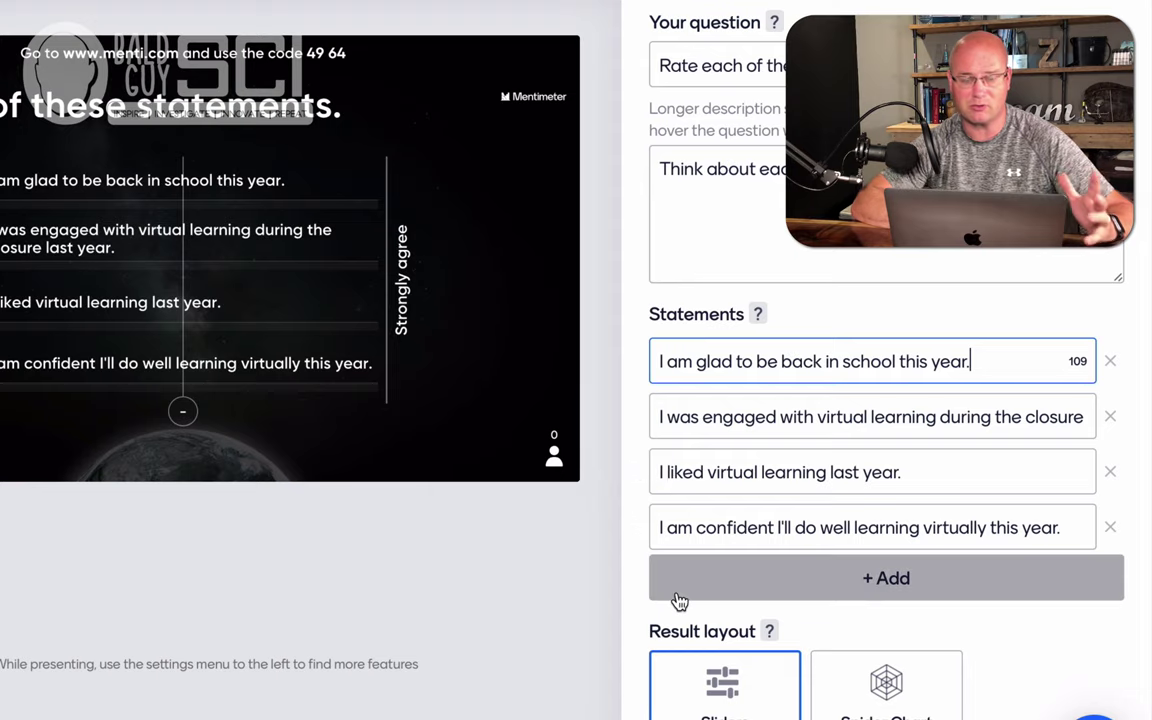
- Examine the scales slide's result layout, dimension labels and values, and extras options
{"action": "scroll", "coordinate": [679, 600], "scroll_direction": "down", "scroll_amount": 3}
{"action": "mouse_move", "coordinate": [899, 505]}
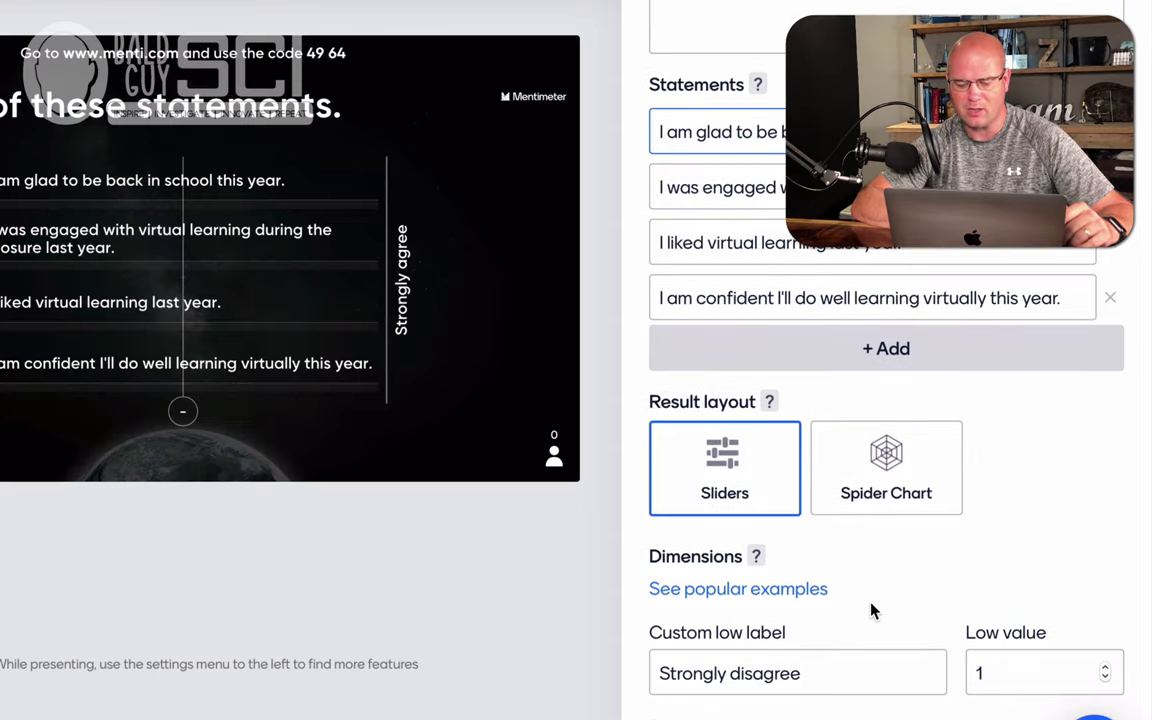
{"action": "scroll", "coordinate": [869, 612], "scroll_direction": "down", "scroll_amount": 3}
{"action": "scroll", "coordinate": [871, 610], "scroll_direction": "down", "scroll_amount": 2}
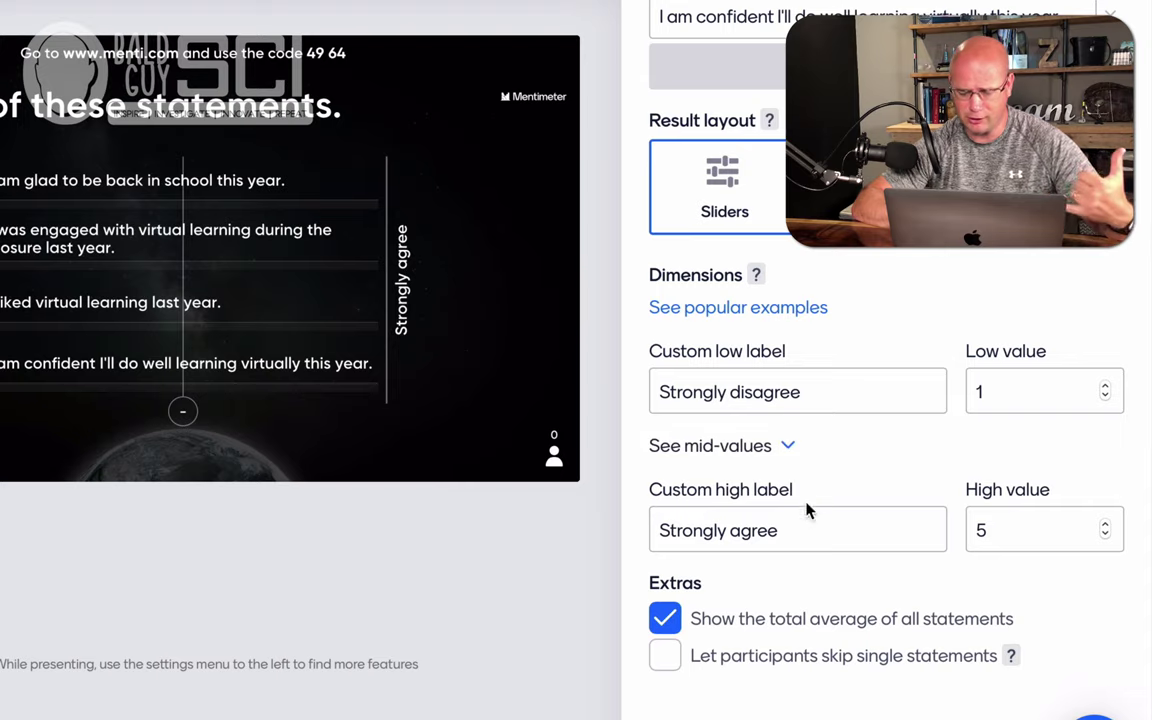
{"action": "scroll", "coordinate": [806, 530], "scroll_direction": "down", "scroll_amount": 1}
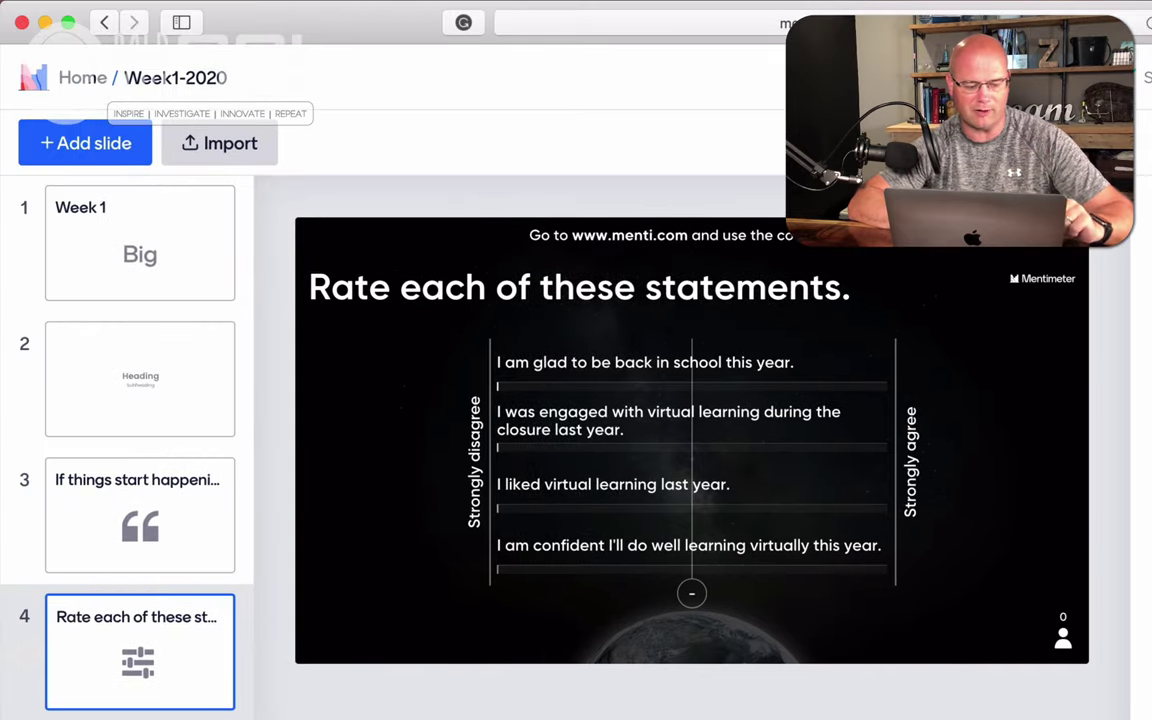
- Open the Yellow Flag bullets slide and examine its bullets, media and extras settings
{"action": "key", "text": "Down"}
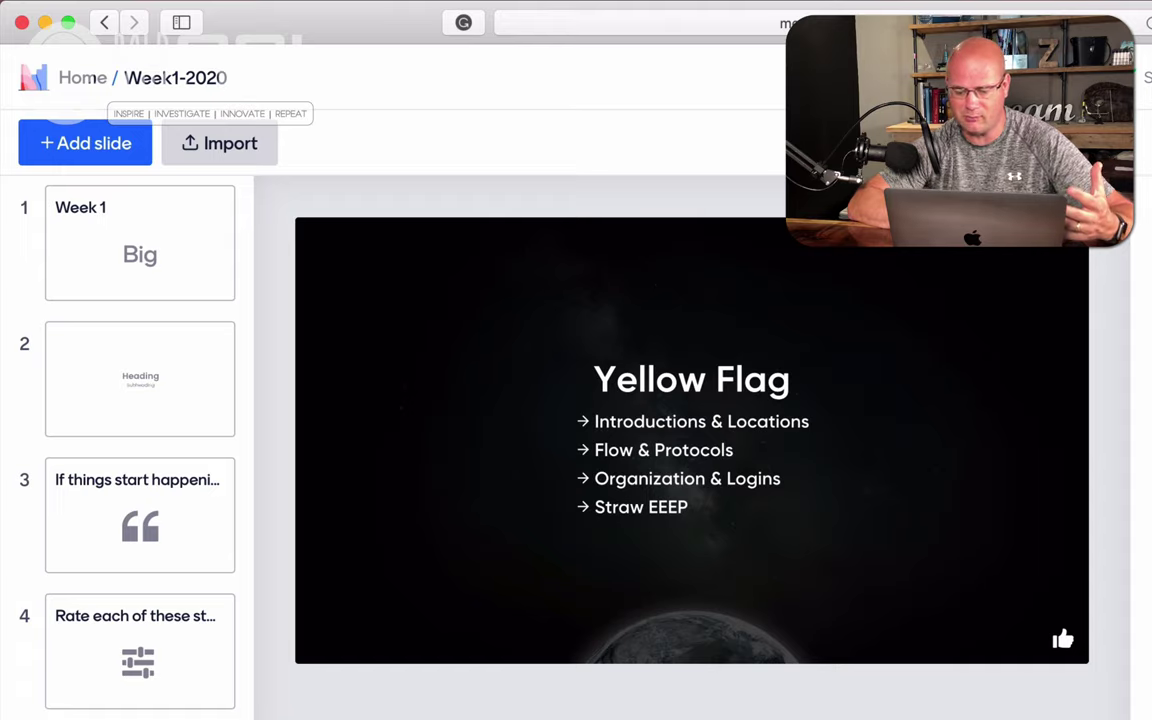
{"action": "key", "text": "Down"}
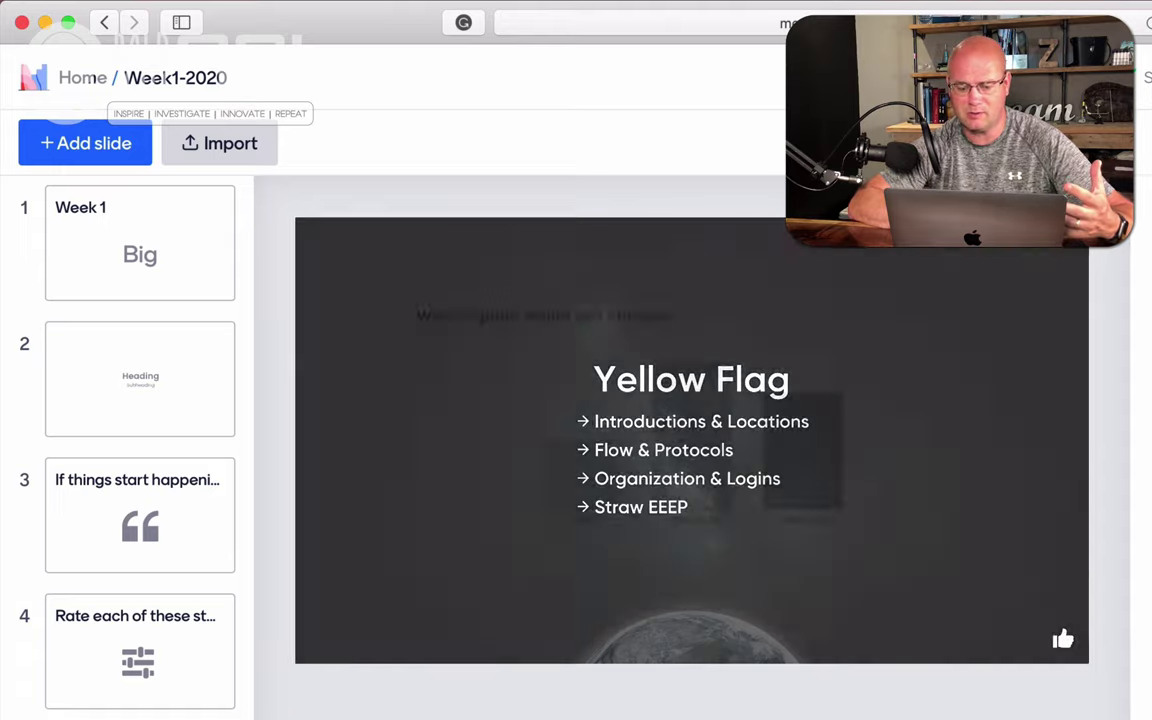
{"action": "key", "text": "Up"}
{"action": "key", "text": "Up"}
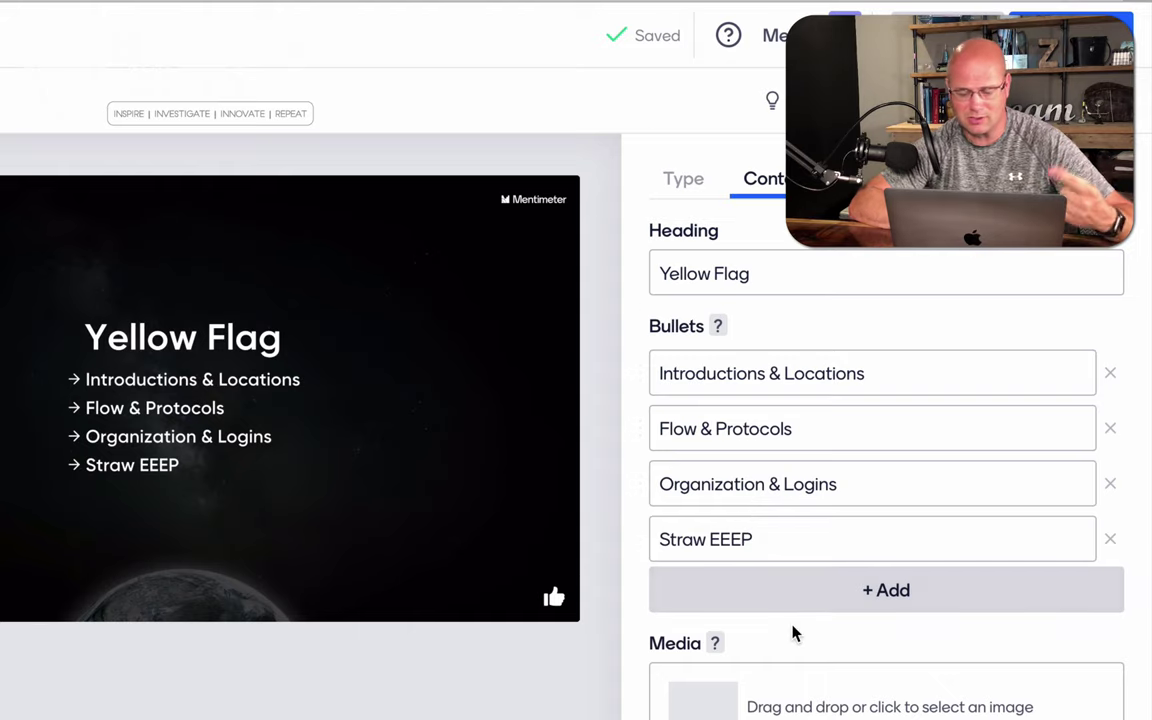
{"action": "scroll", "coordinate": [797, 633], "scroll_direction": "down", "scroll_amount": 2}
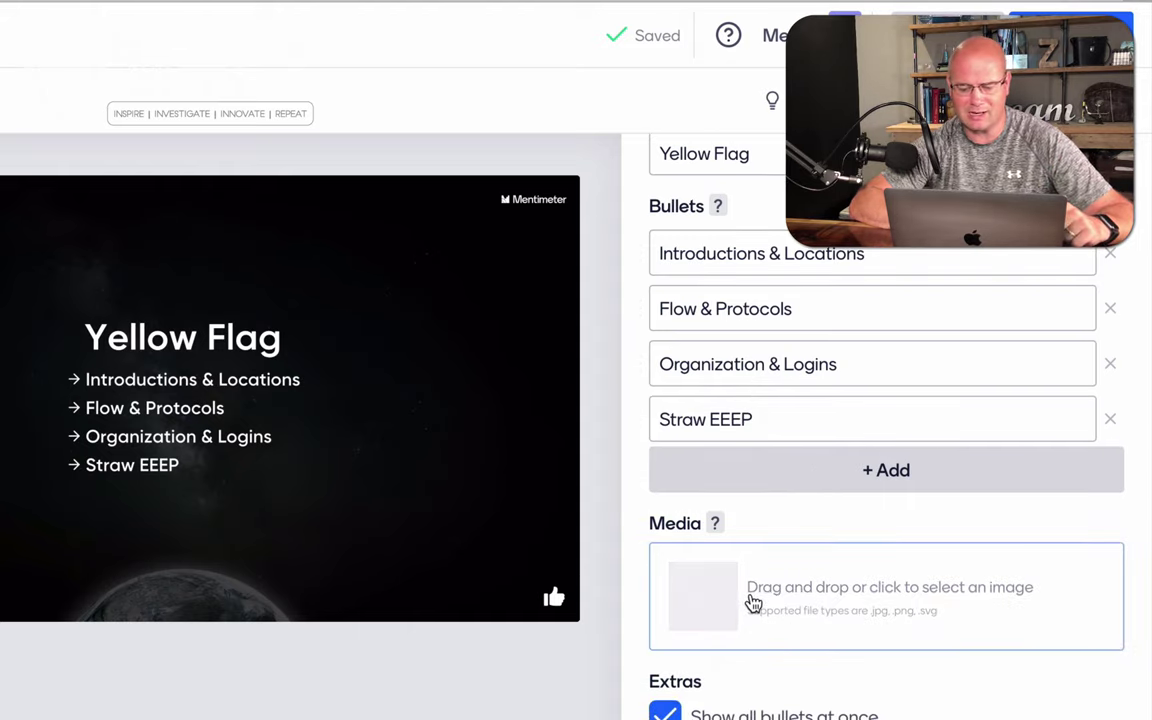
{"action": "scroll", "coordinate": [980, 656], "scroll_direction": "down", "scroll_amount": 1}
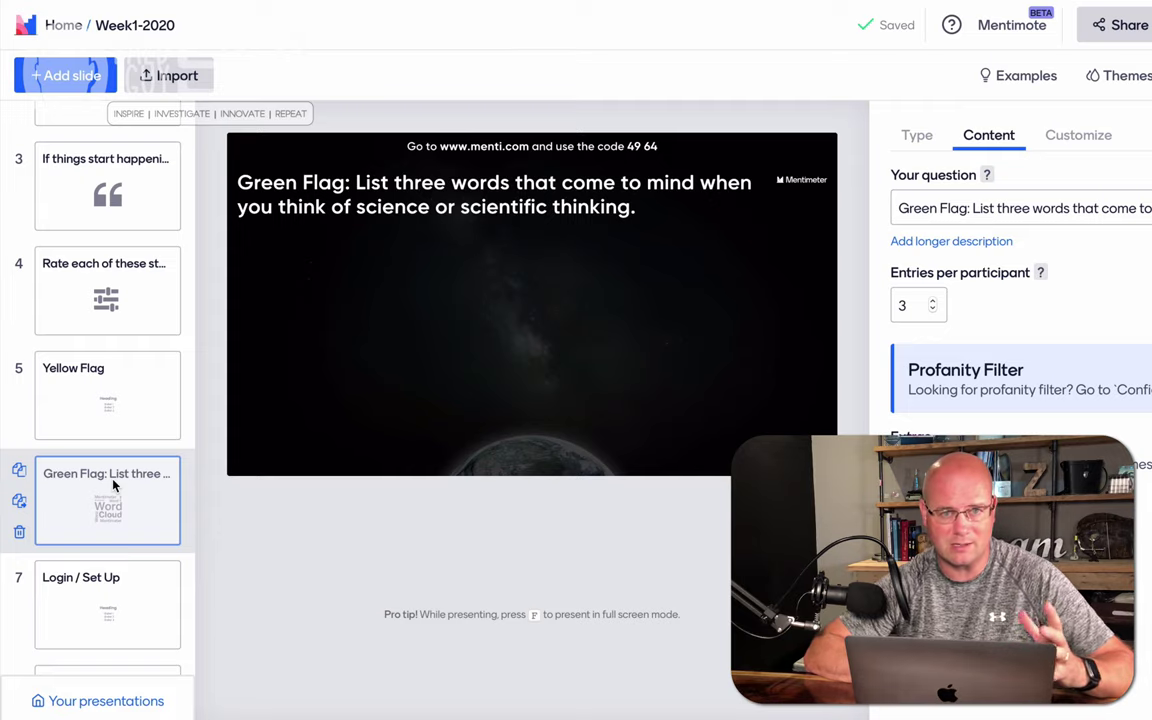
- Examine the question type, content and customization settings of the Green Flag word cloud slide
{"action": "left_click", "coordinate": [917, 137]}
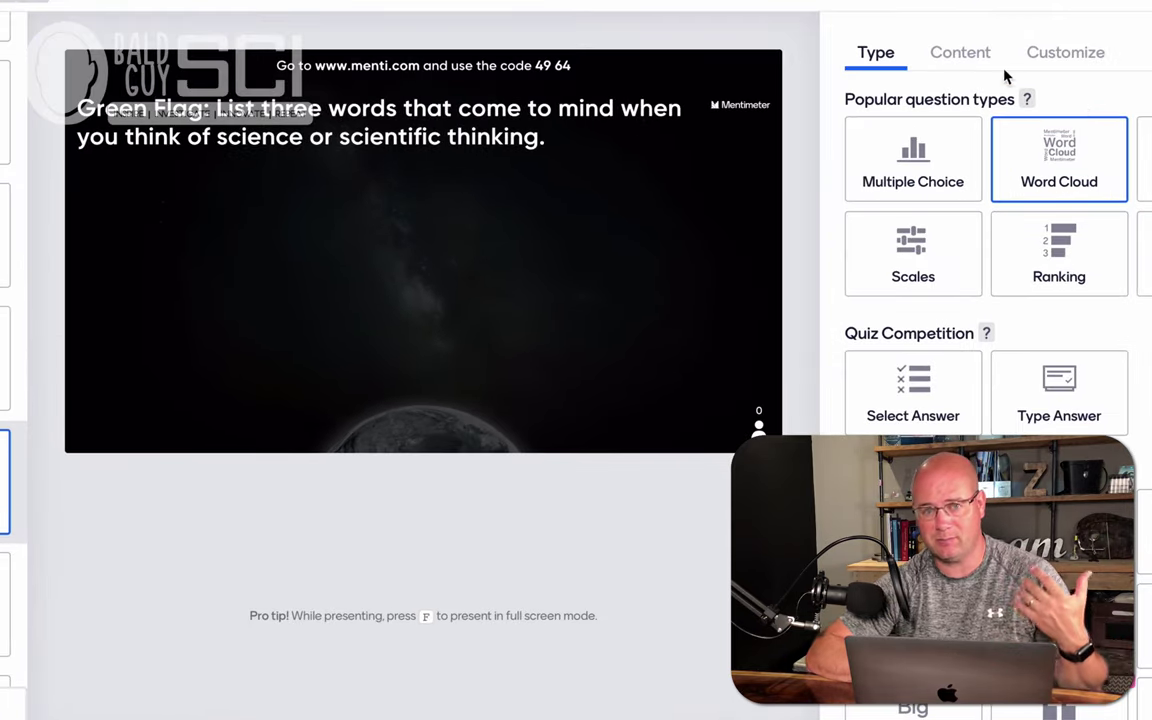
{"action": "left_click", "coordinate": [966, 56]}
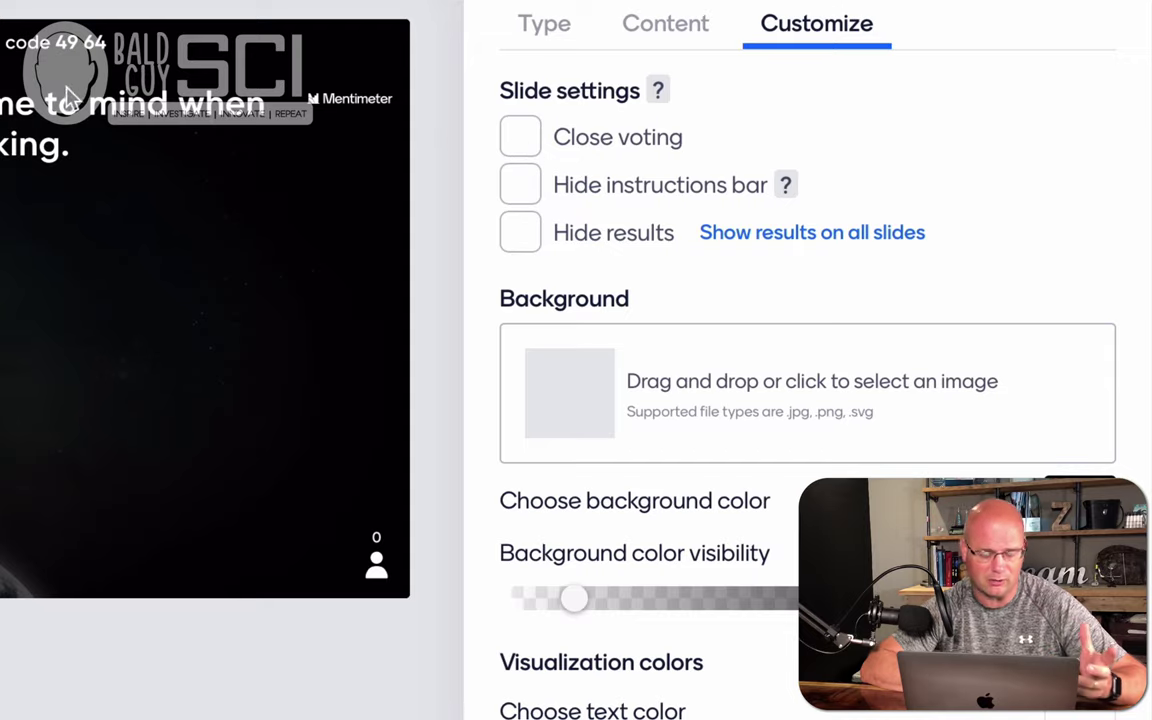
{"action": "scroll", "coordinate": [808, 400], "scroll_direction": "down", "scroll_amount": 2}
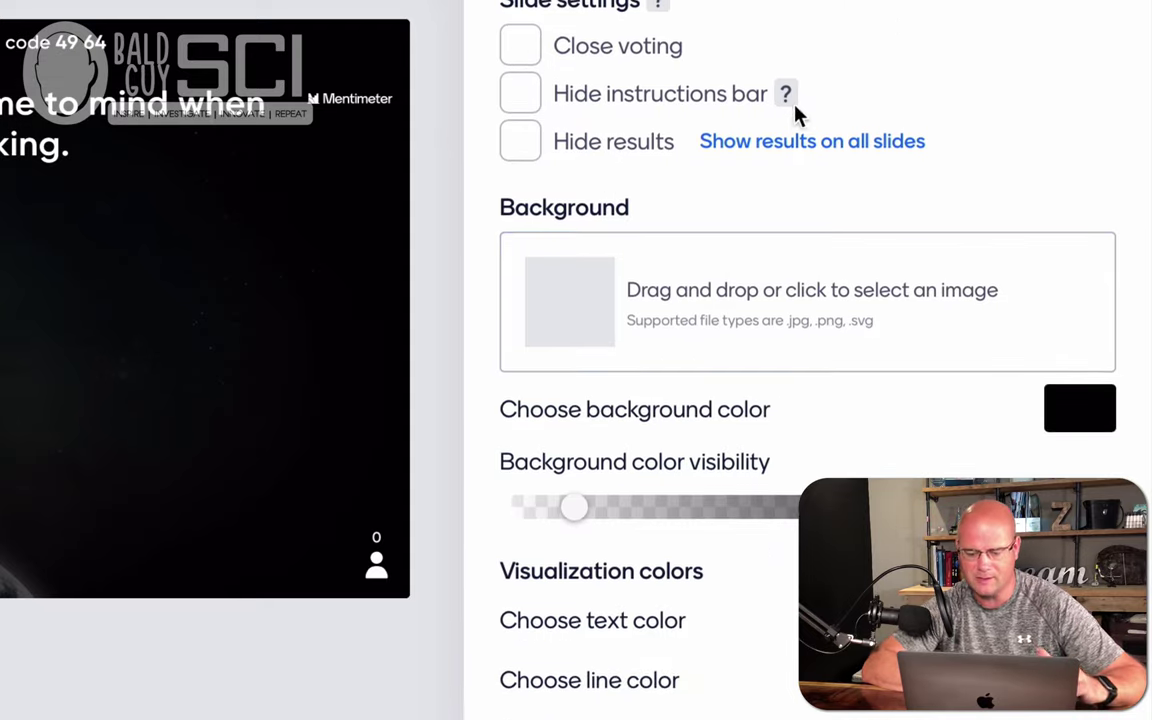
- Preview the popular question types, including Q&A and Ranking, and look through the quiz competition and content slide types
{"action": "left_click", "coordinate": [545, 23]}
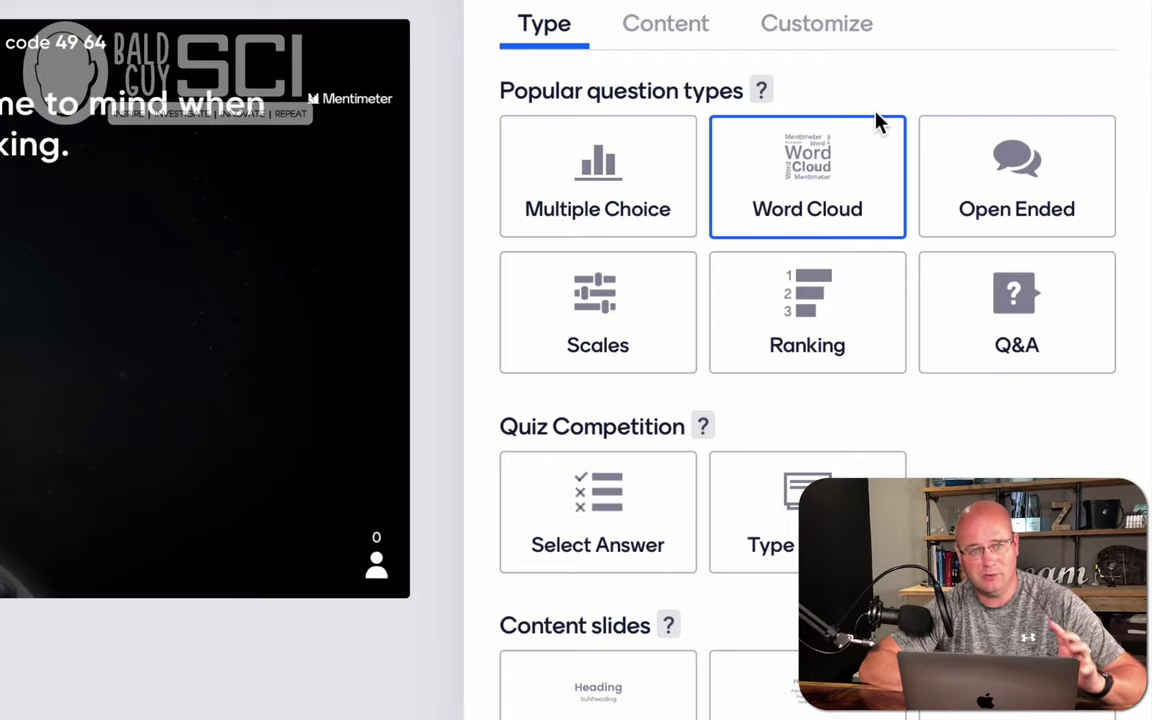
{"action": "left_click", "coordinate": [558, 355]}
{"action": "left_click", "coordinate": [806, 209]}
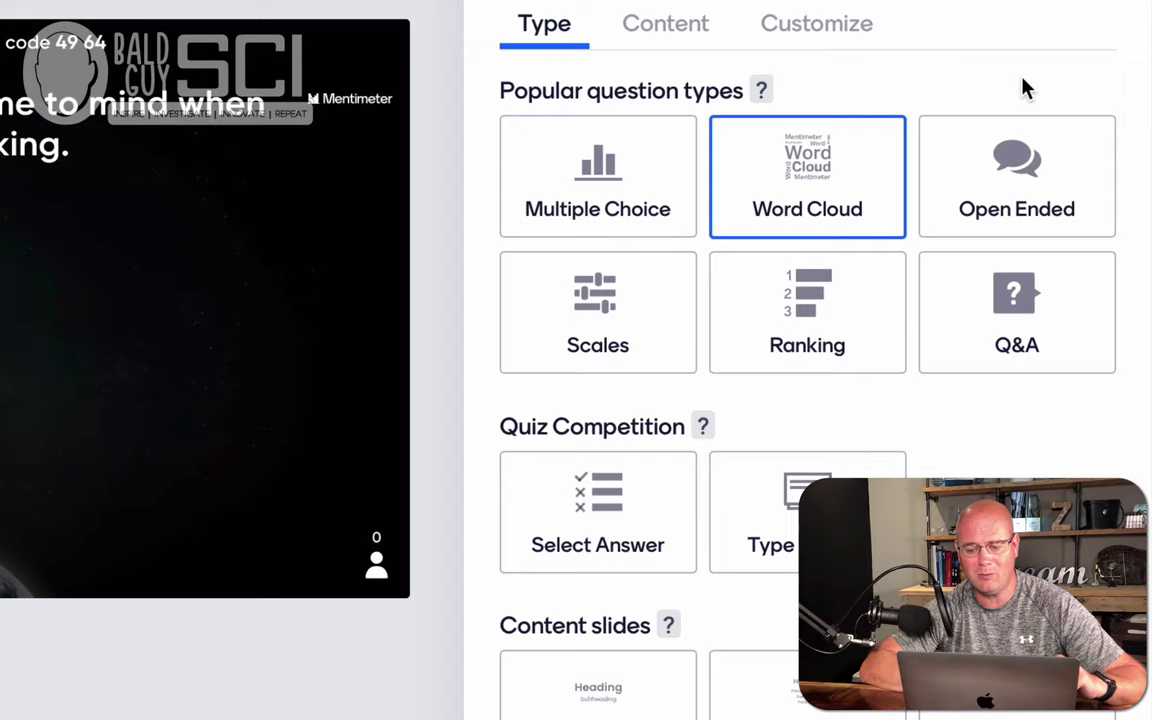
{"action": "left_click", "coordinate": [1017, 162]}
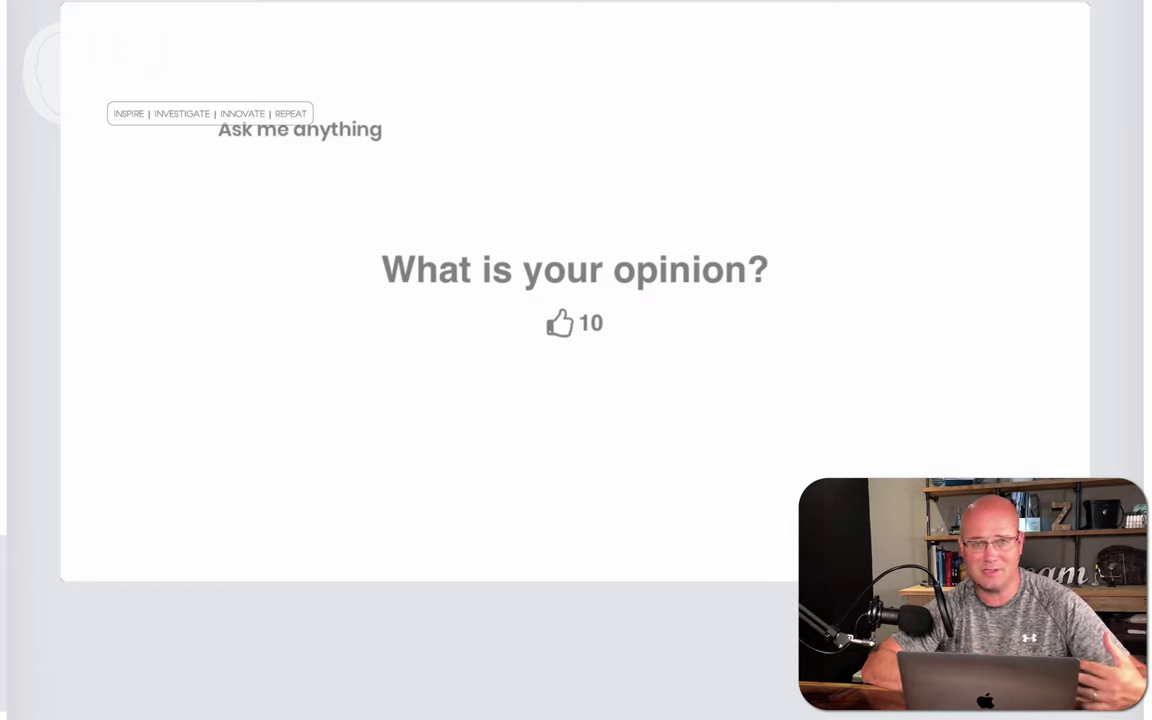
{"action": "key", "text": "Right"}
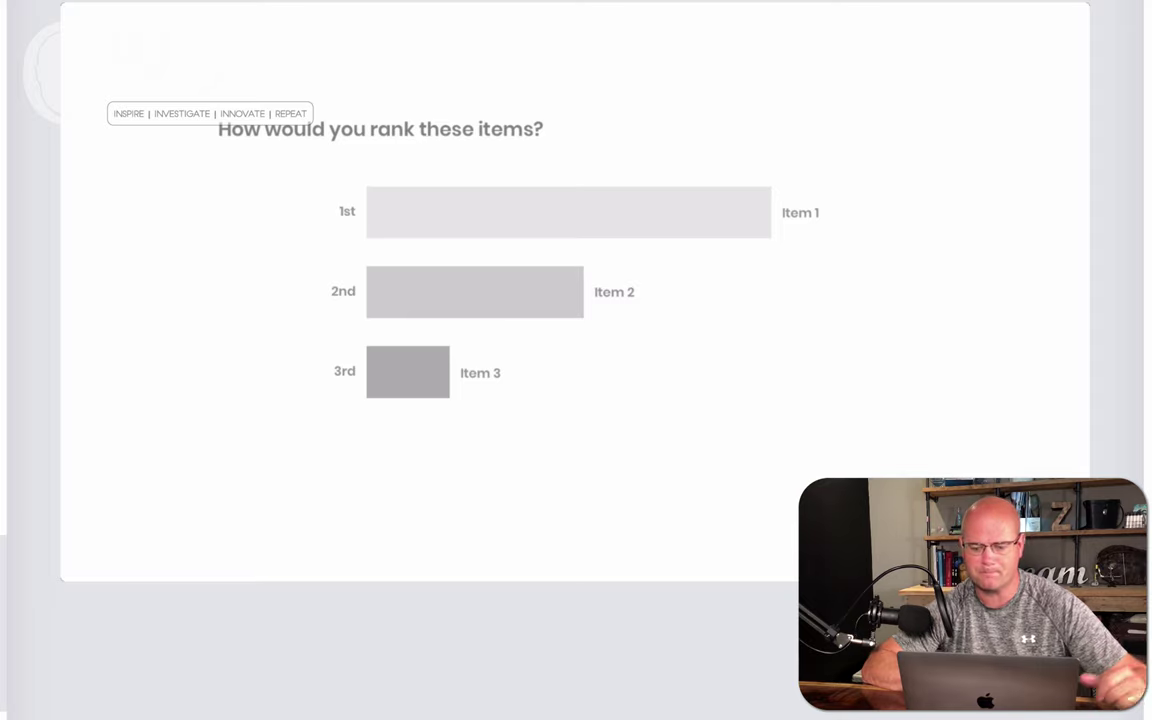
{"action": "key", "text": "Right"}
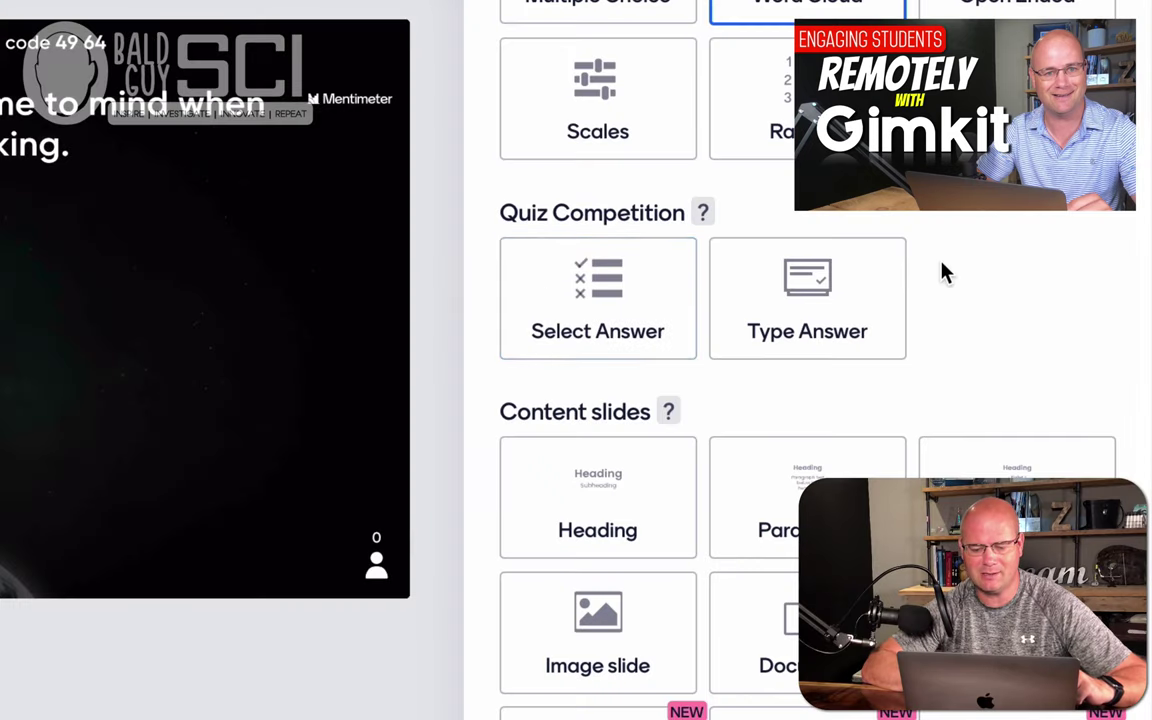
{"action": "scroll", "coordinate": [1008, 277], "scroll_direction": "down", "scroll_amount": 3}
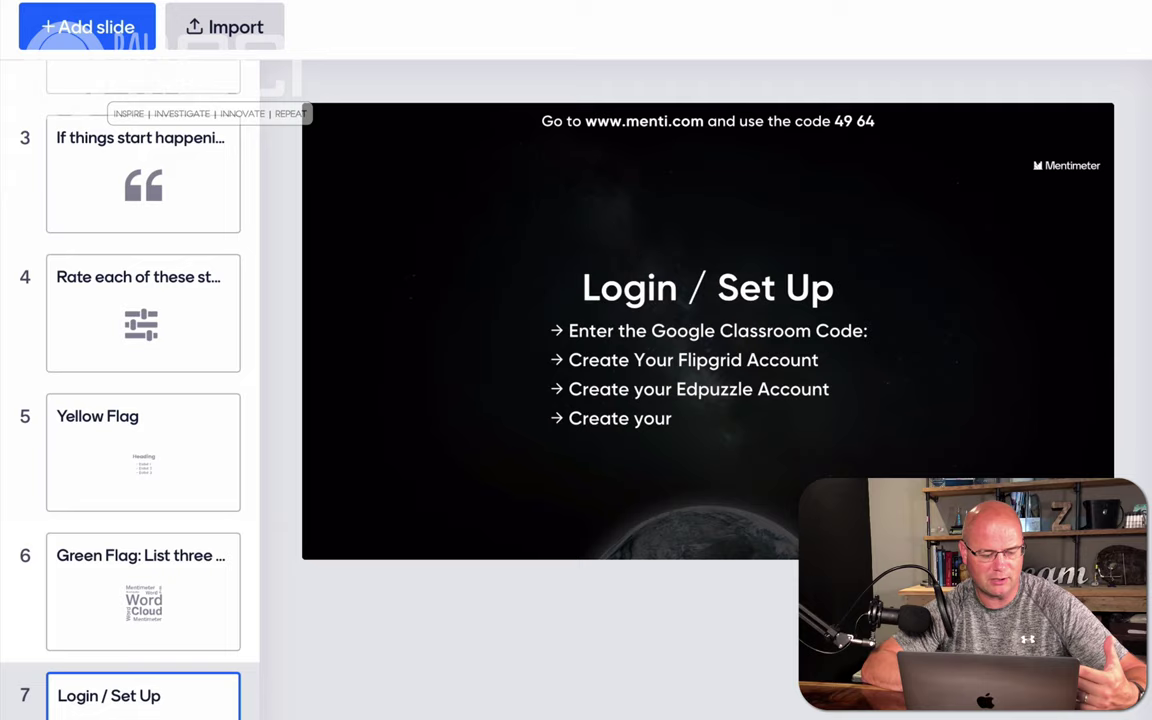
{"action": "left_click", "coordinate": [78, 30]}
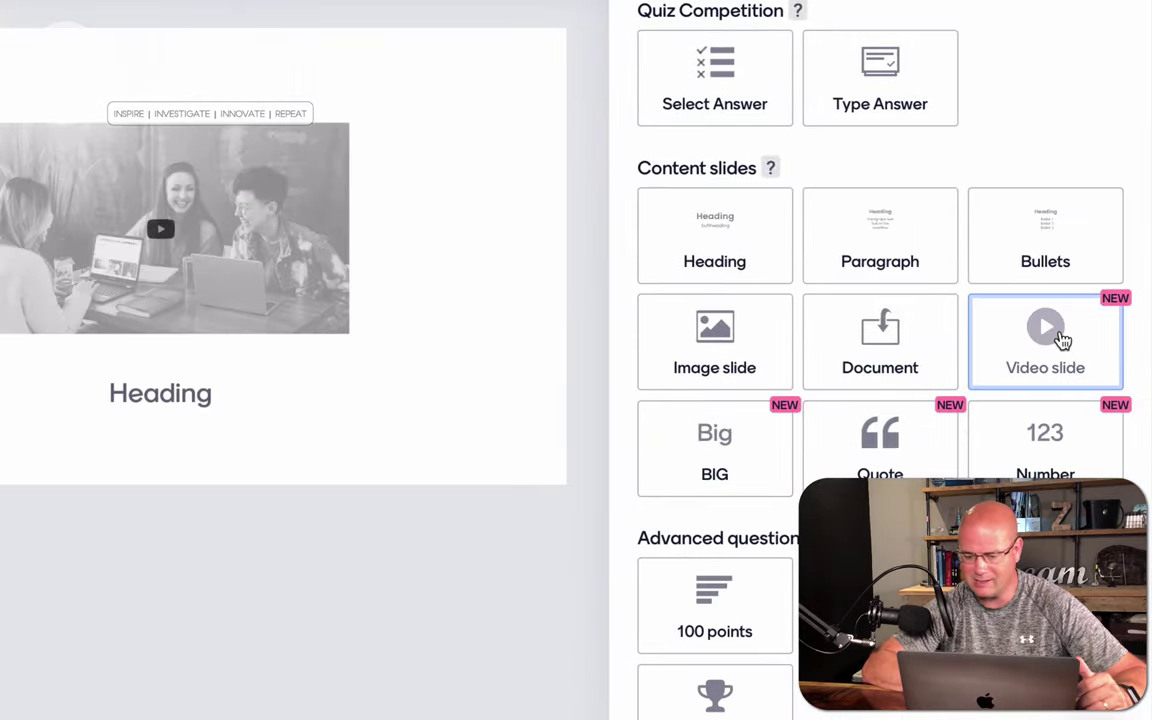
{"action": "left_click", "coordinate": [1061, 340]}
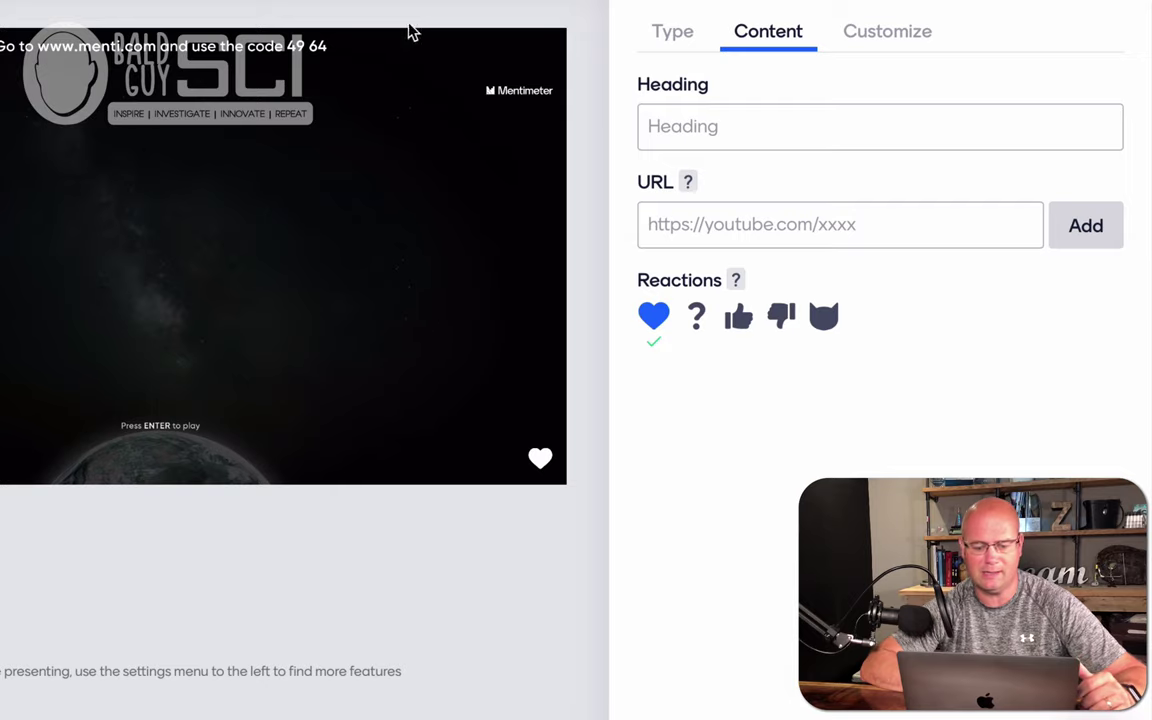
{"action": "left_click", "coordinate": [703, 121]}
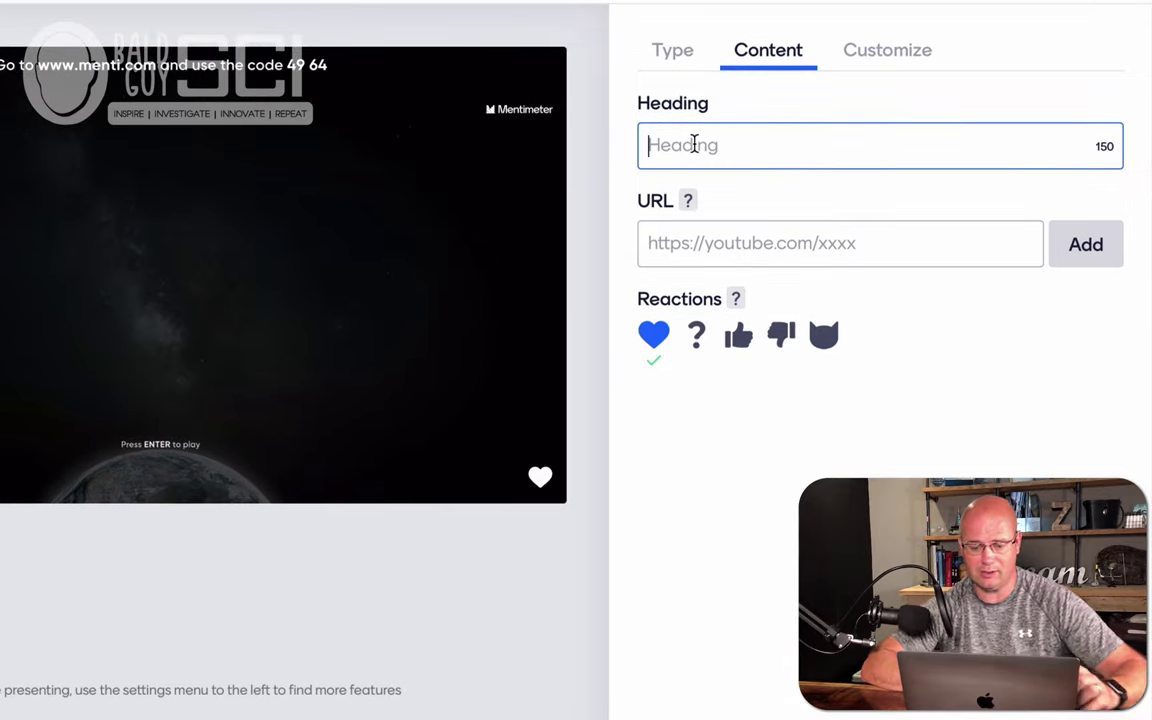
{"action": "type", "text": "Google C"}
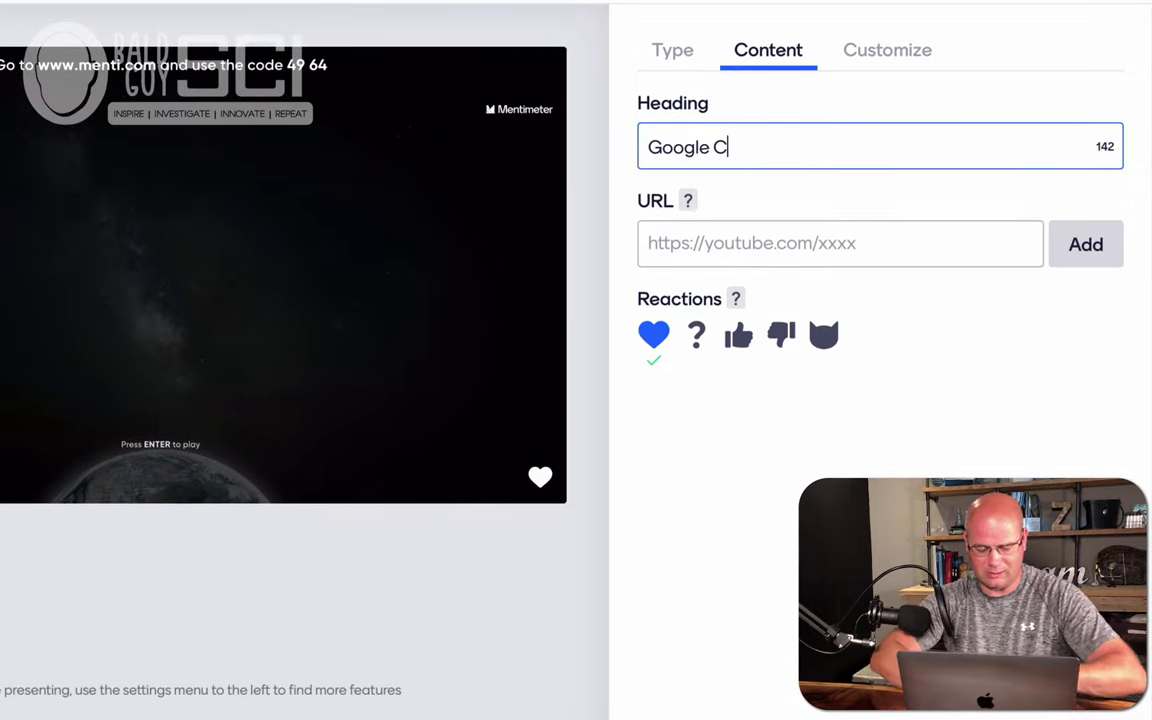
{"action": "type", "text": "lasso"}
{"action": "type", "text": "oom"}
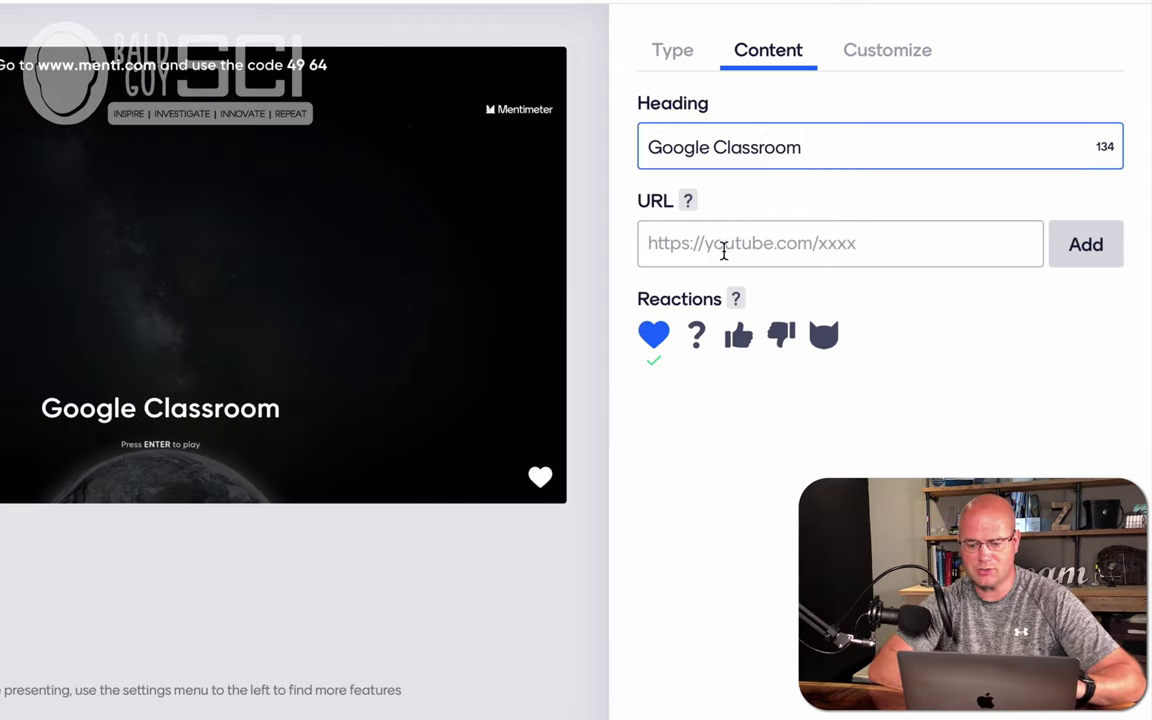
{"action": "left_click", "coordinate": [724, 250]}
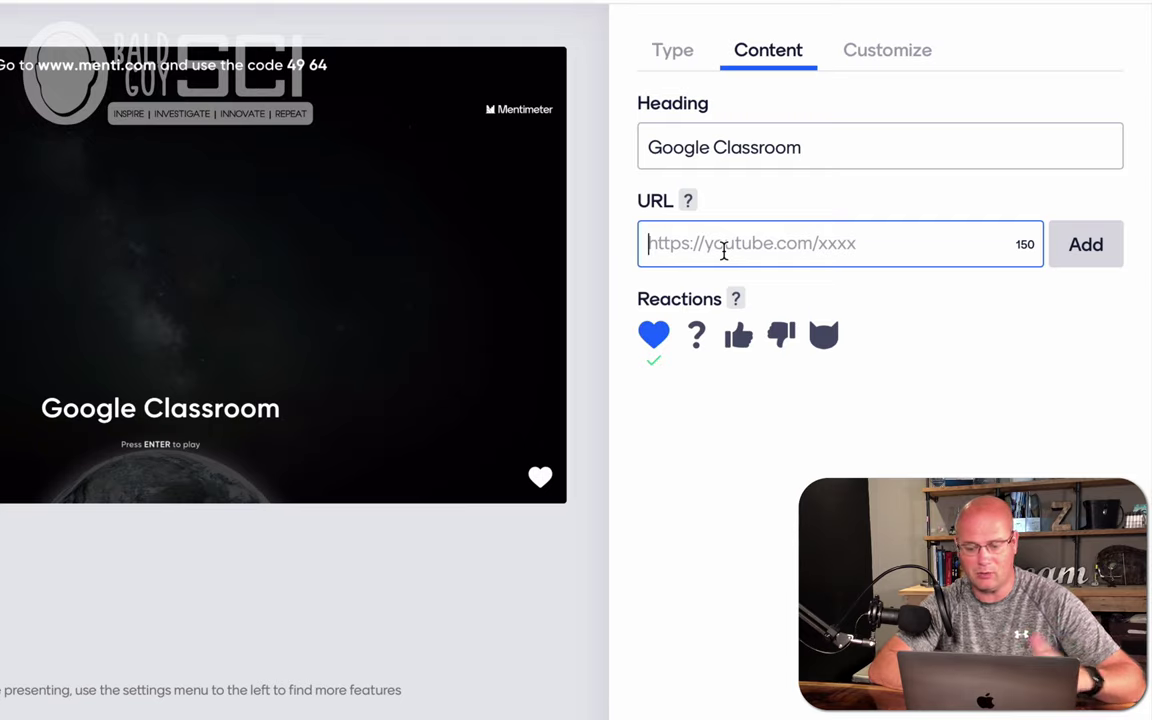
{"action": "type", "text": "www.youtube.com/c/baldguysci"}
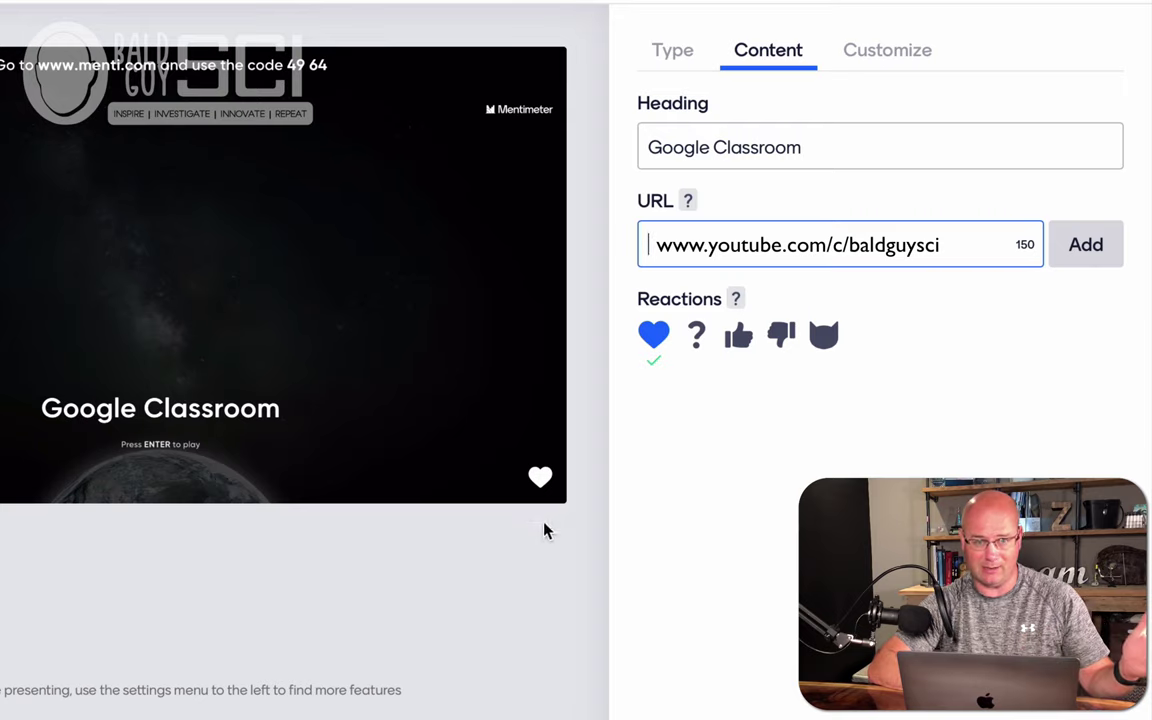
- Disable the video slide's heart reaction and enable the thumbs-up and question mark reactions, leaving thumbs-down disabled
{"action": "left_click", "coordinate": [655, 343]}
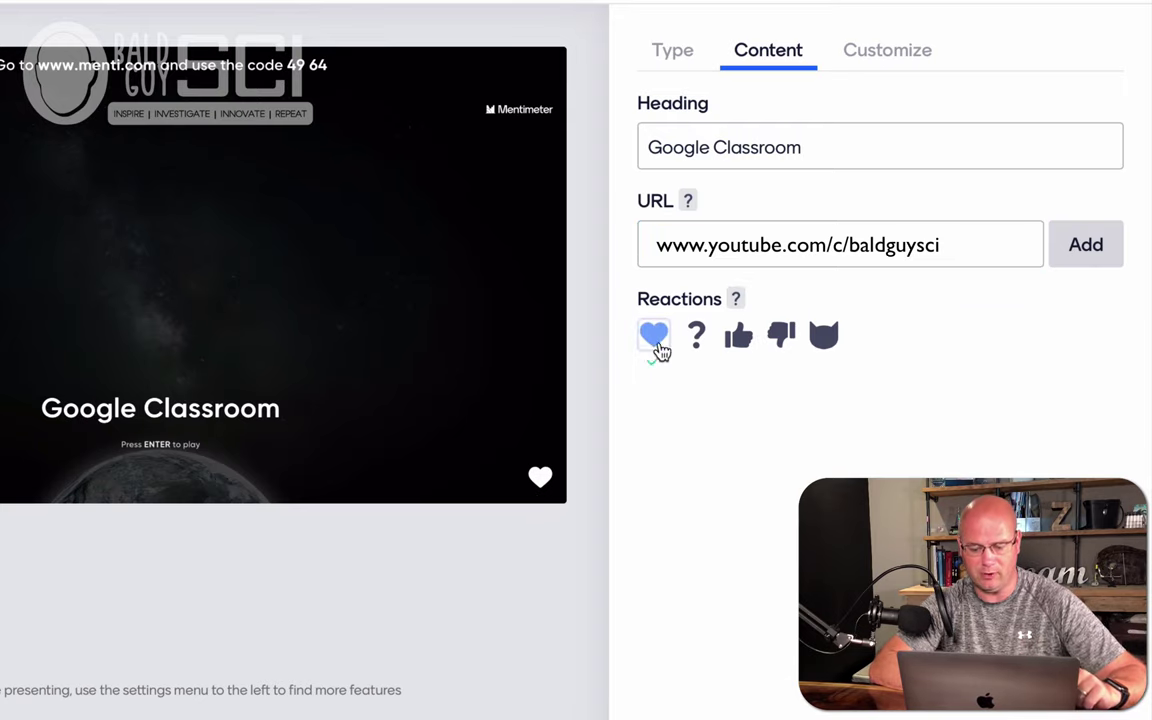
{"action": "left_click", "coordinate": [738, 337]}
{"action": "left_click", "coordinate": [700, 343]}
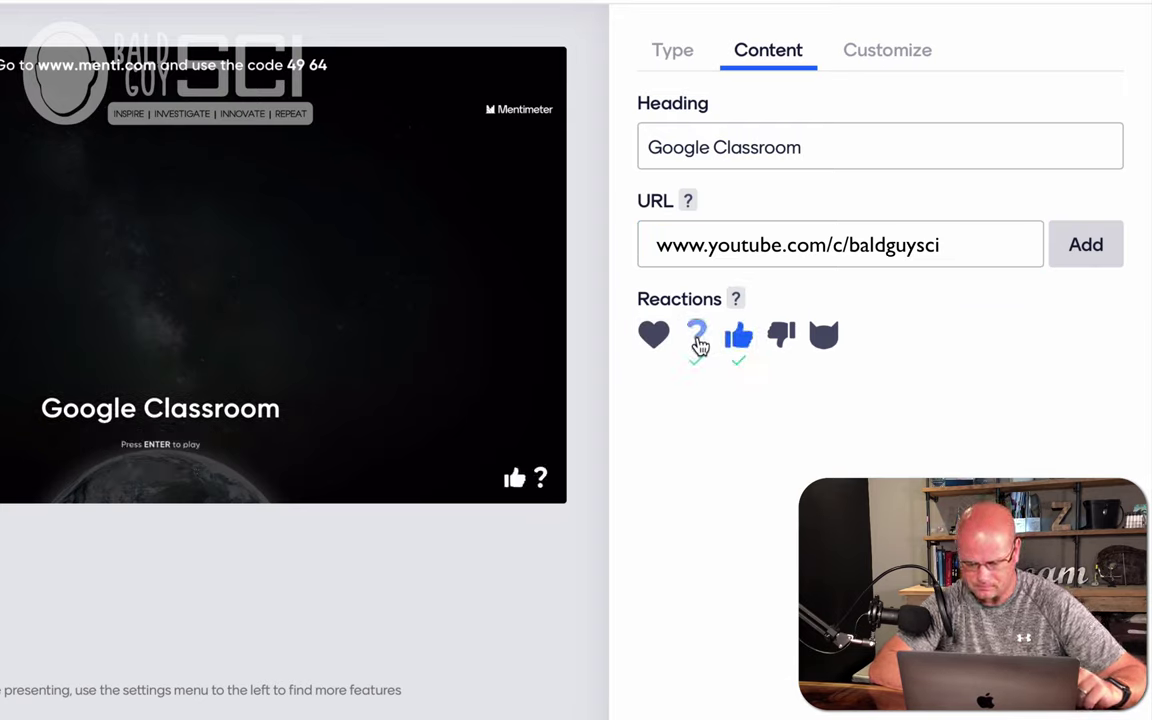
{"action": "left_click", "coordinate": [698, 340]}
{"action": "left_click", "coordinate": [779, 343]}
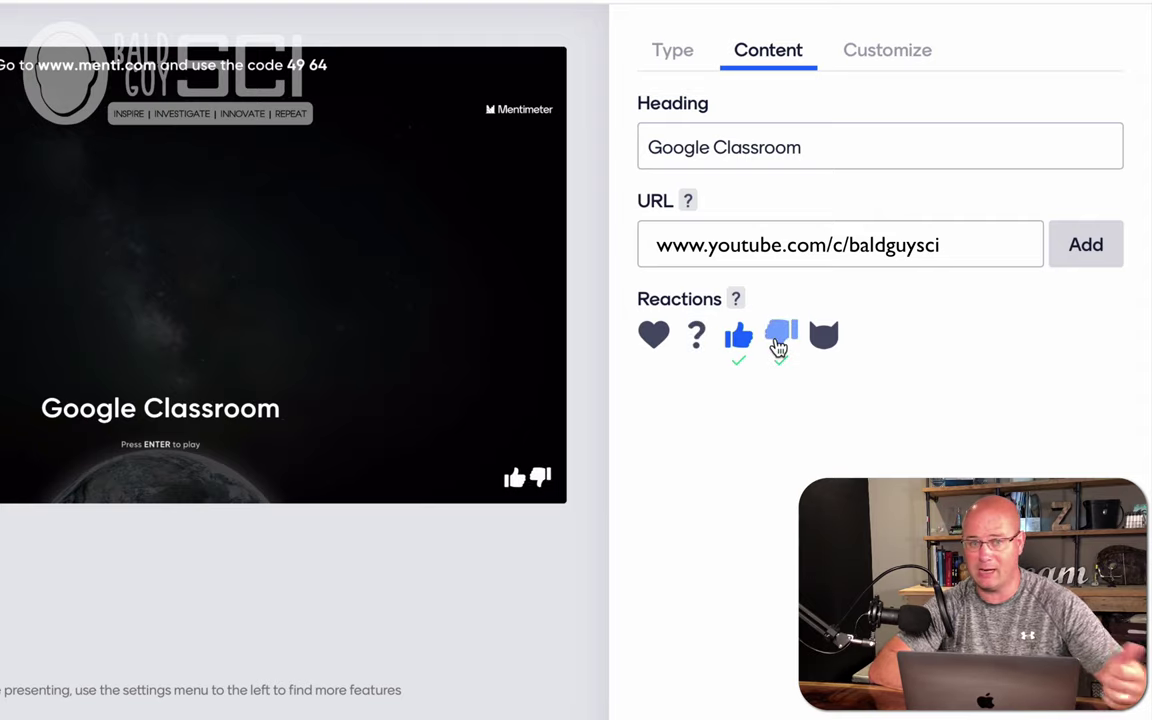
{"action": "left_click", "coordinate": [779, 345]}
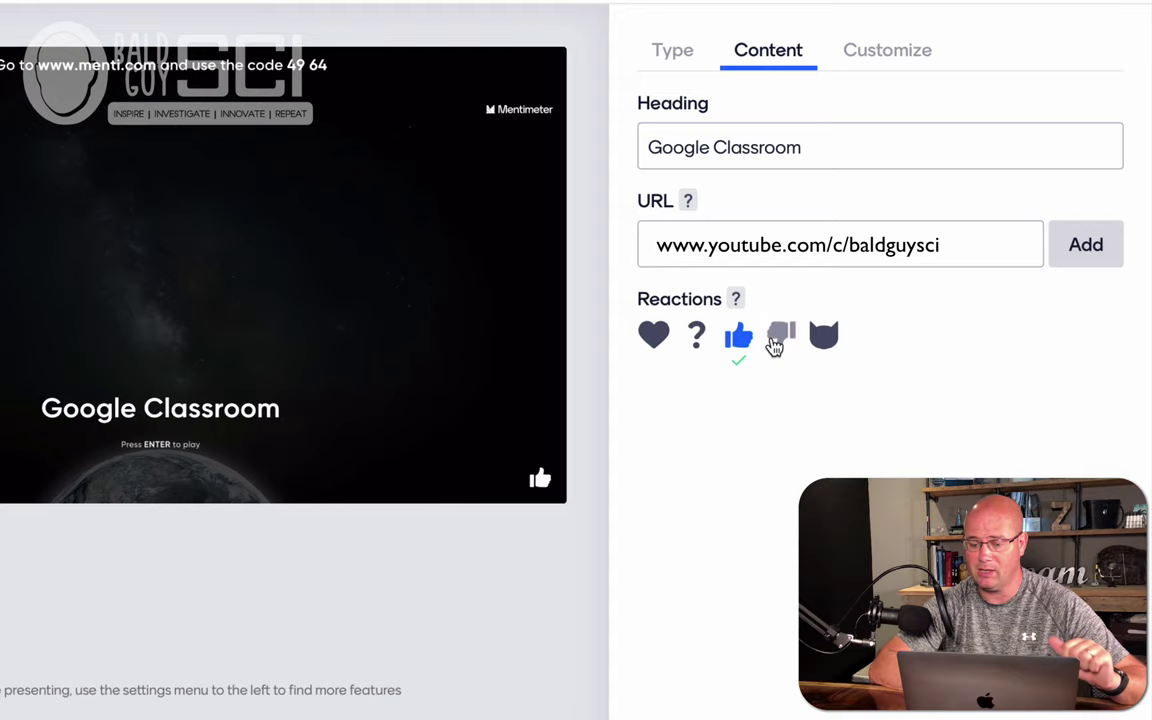
{"action": "left_click", "coordinate": [698, 340]}
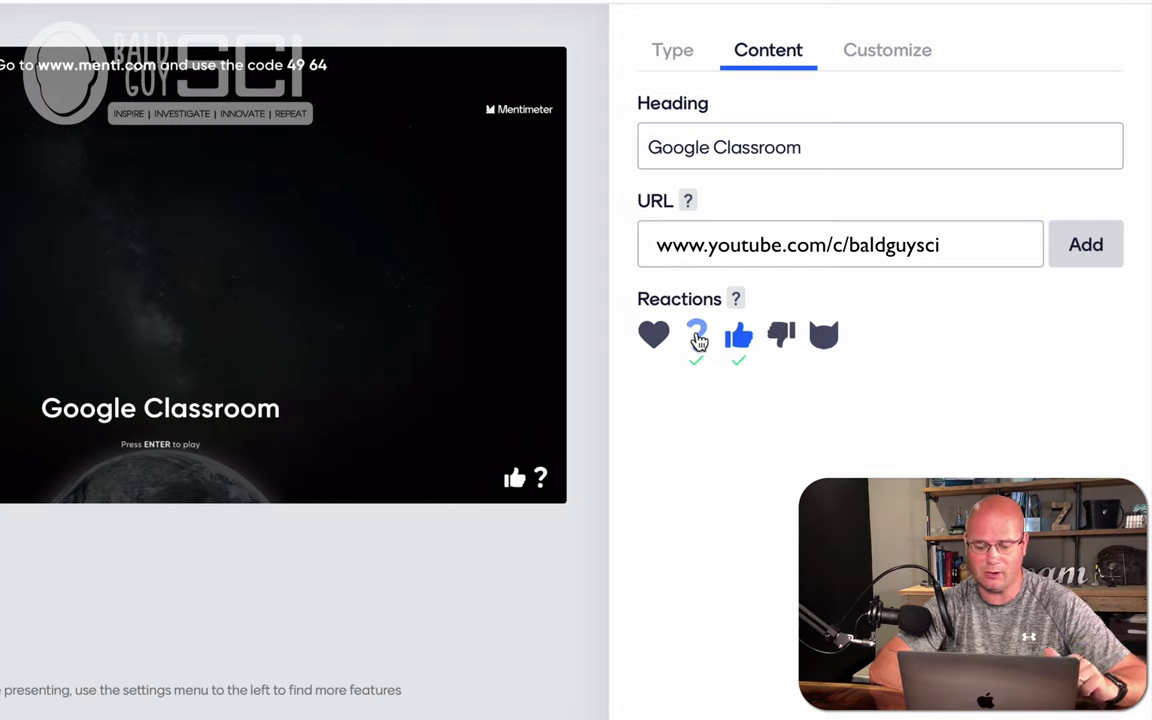